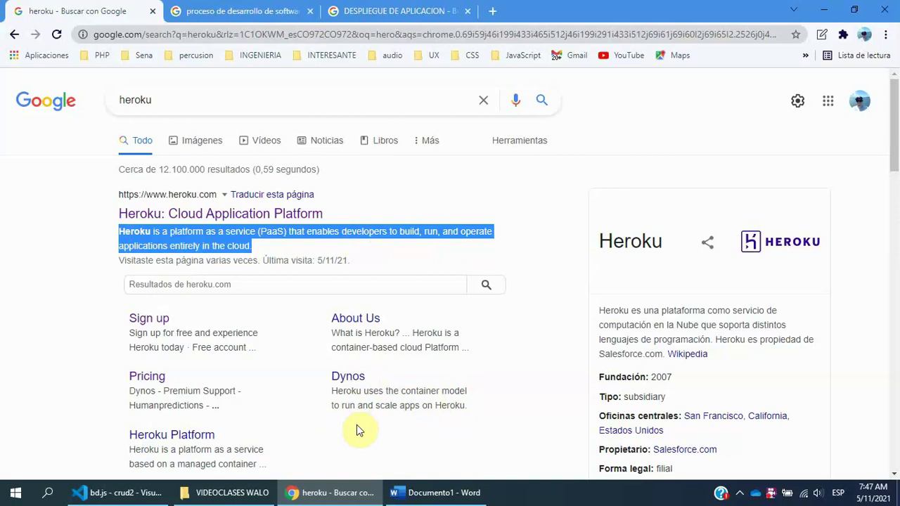
- Open the Heroku website from the Google results and view its free account sign-up form
left_click(248, 224)
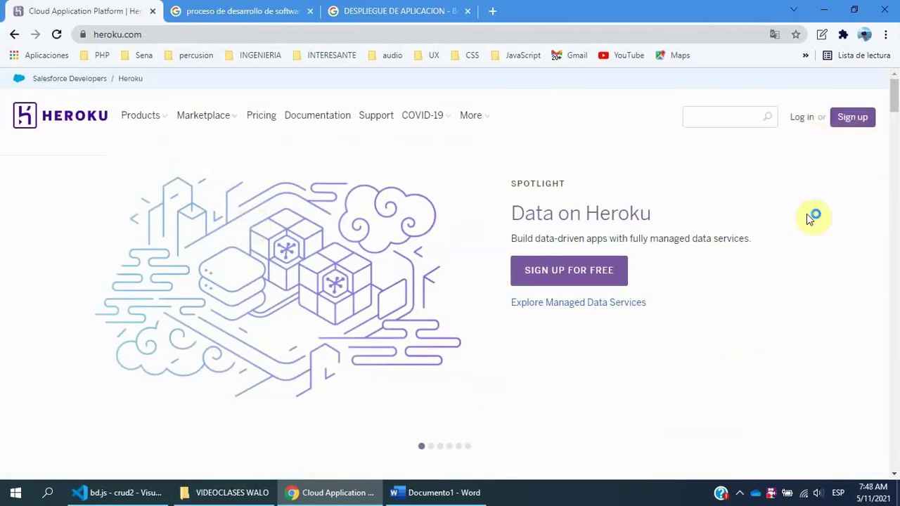
left_click(856, 127)
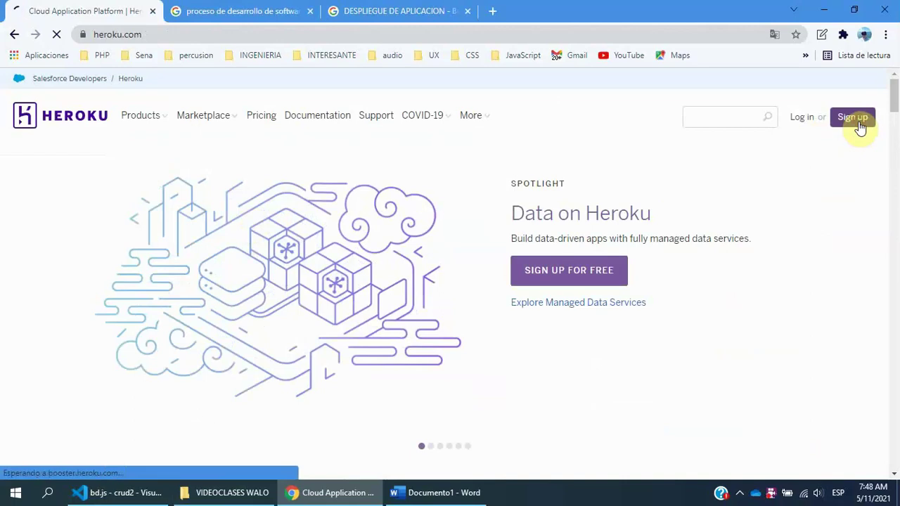
scroll(648, 322, "down", 5)
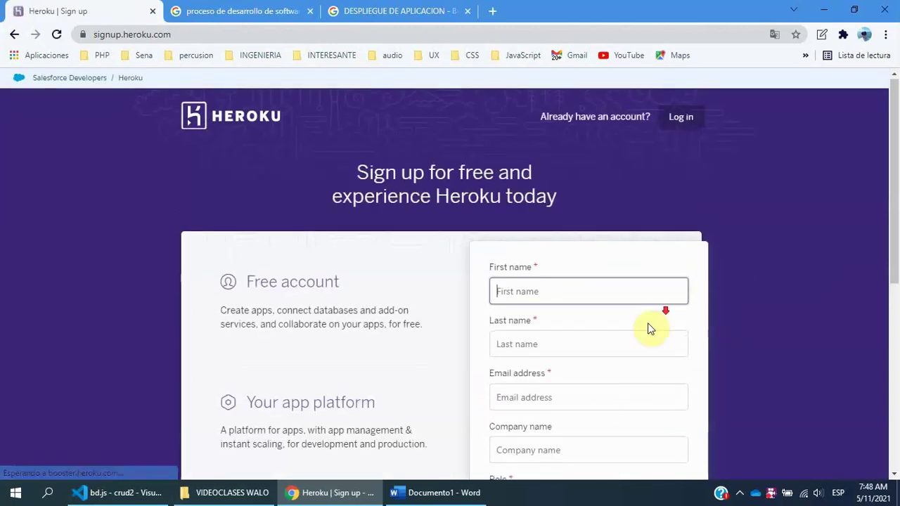
scroll(619, 277, "down", 1)
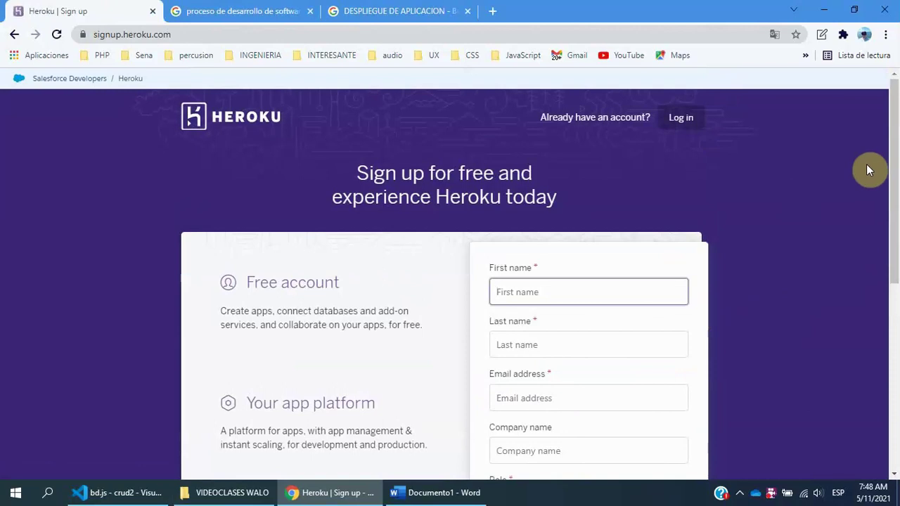
- Log in to the existing Heroku account with the saved e-mail address and the account password
left_click(683, 119)
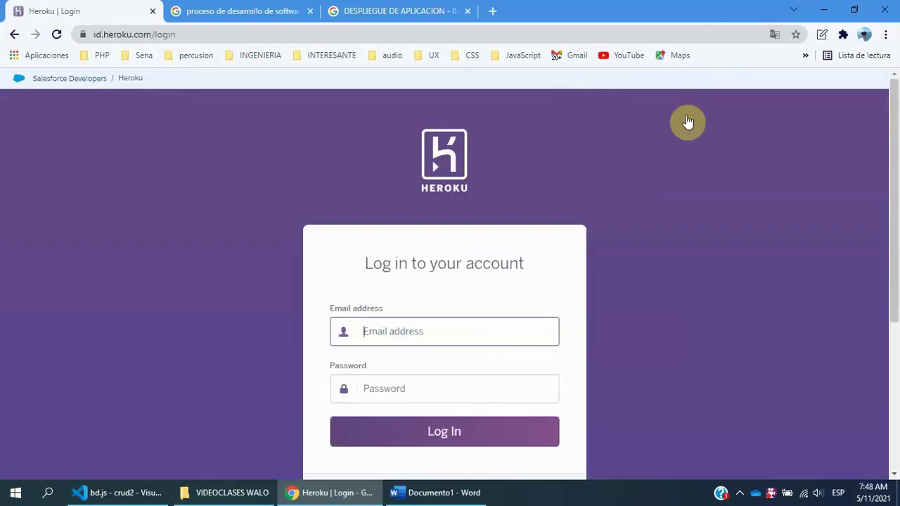
left_click(433, 331)
key("Down")
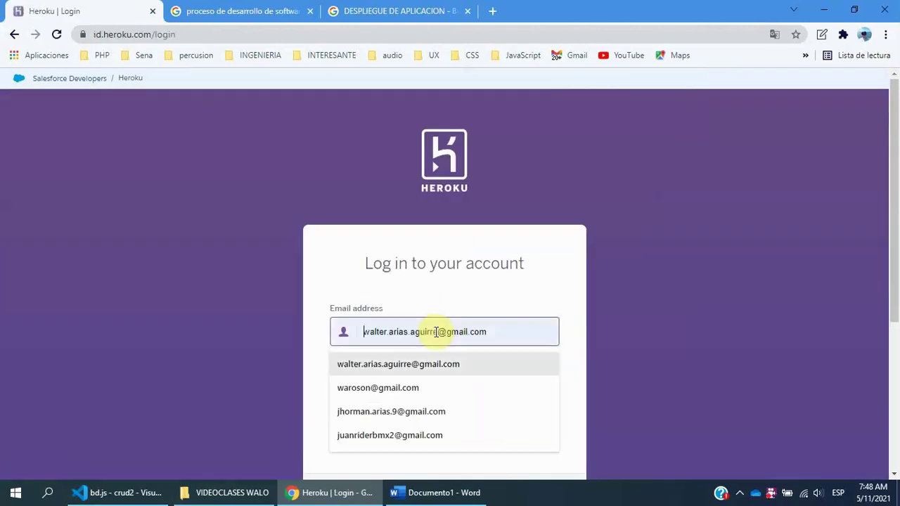
left_click(436, 363)
left_click(412, 395)
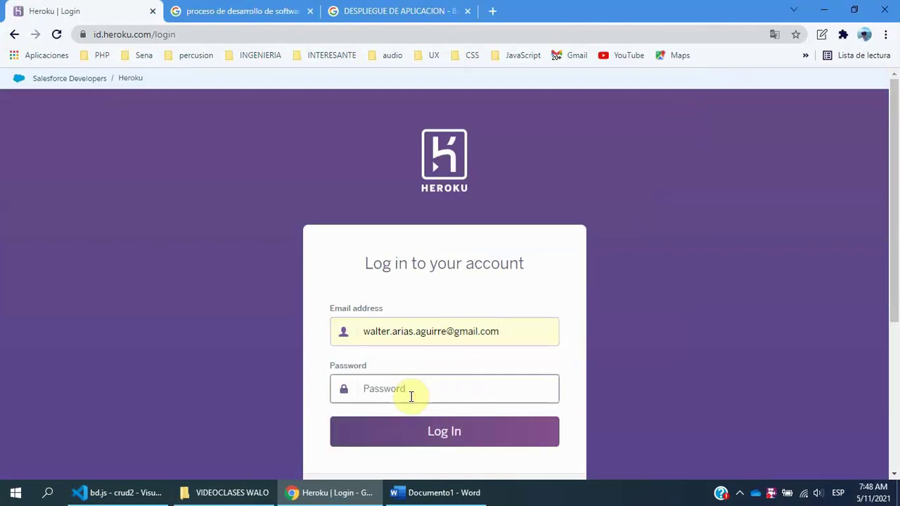
type("•")
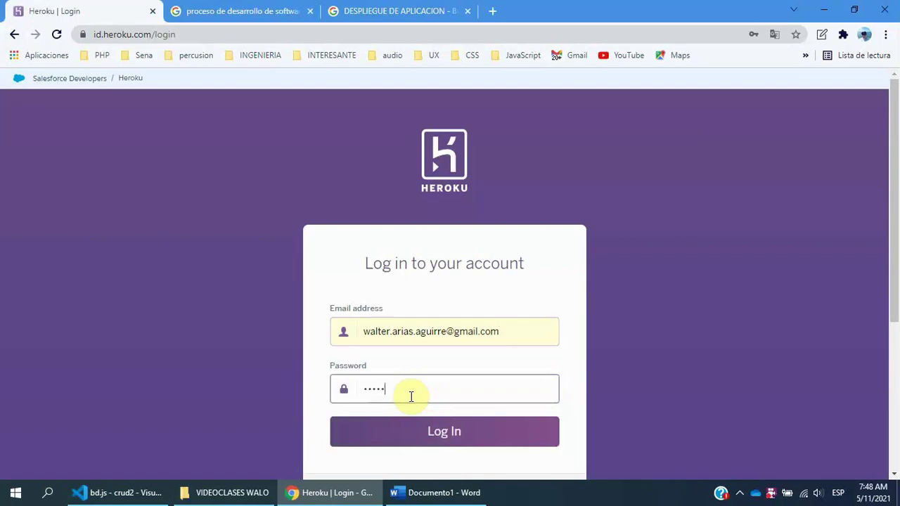
type("•")
key("Return")
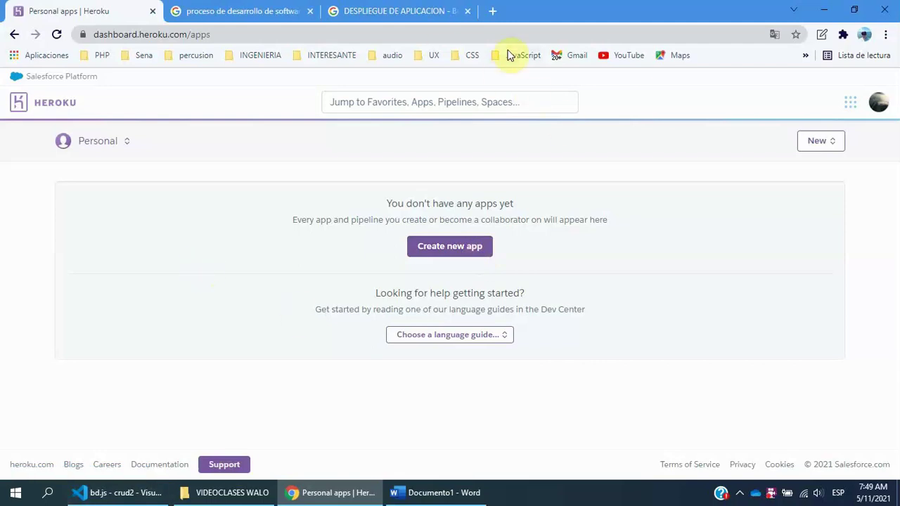
- Search Google for "heroku devcenter" in a new browser tab and open the Heroku Dev Center site
left_click(493, 11)
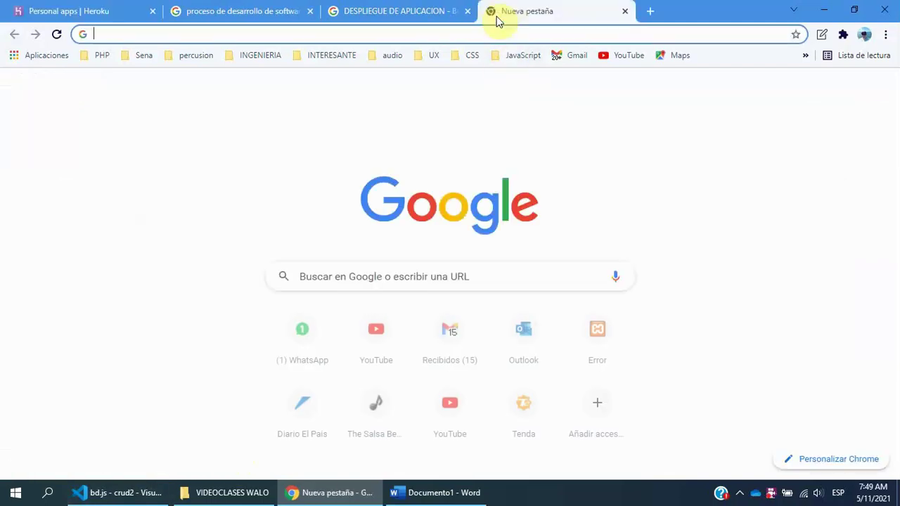
type("h")
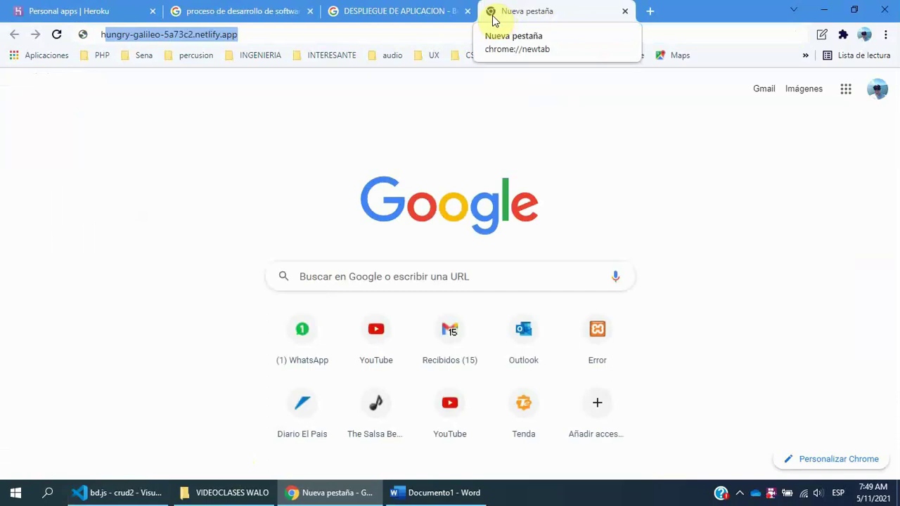
type("eroku")
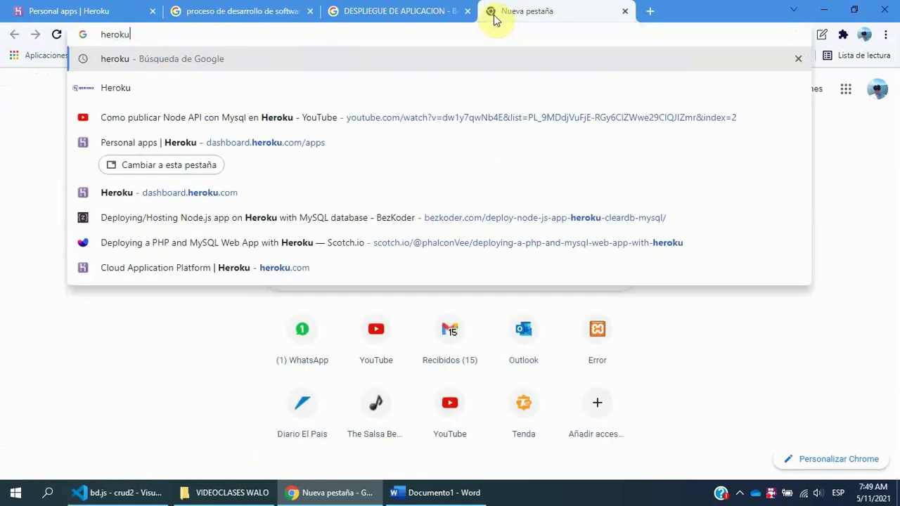
type(" devce")
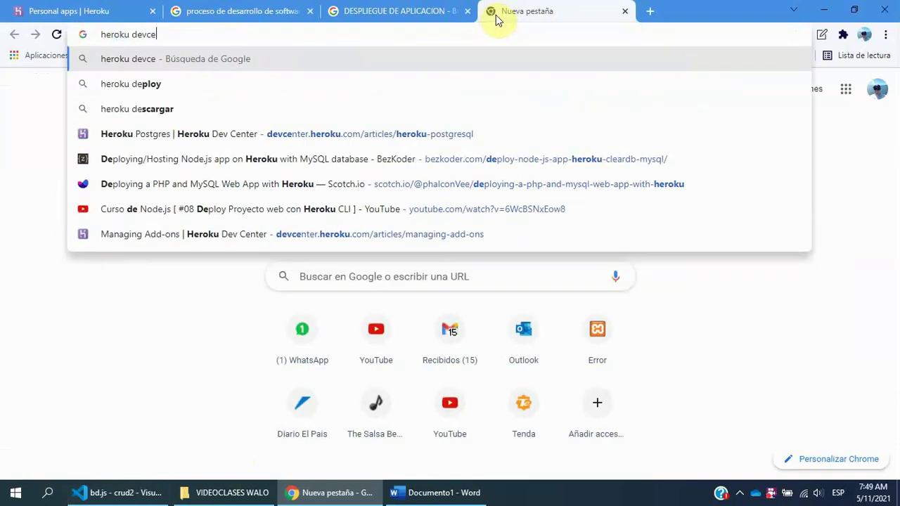
type("nter")
key("Return")
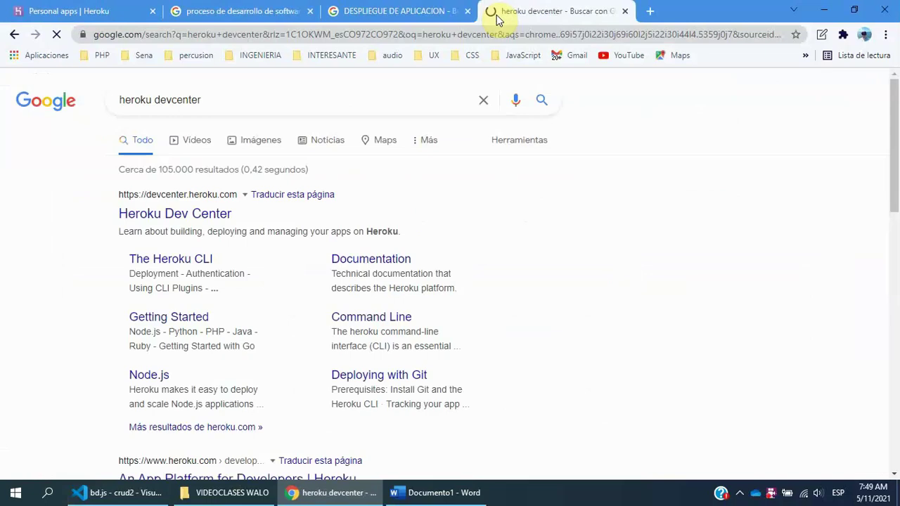
left_click(191, 215)
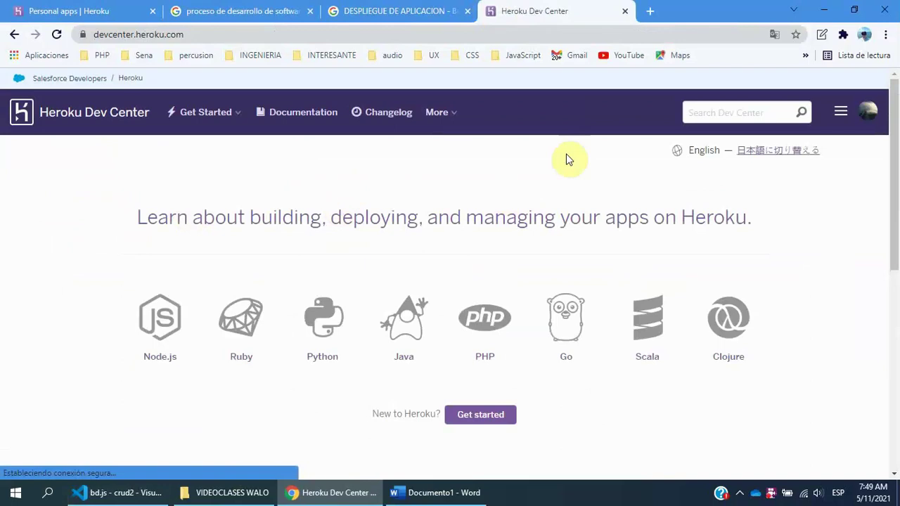
- Look over the Dev Center home page and open The Heroku CLI article under Heroku Essentials
scroll(287, 237, "down", 3)
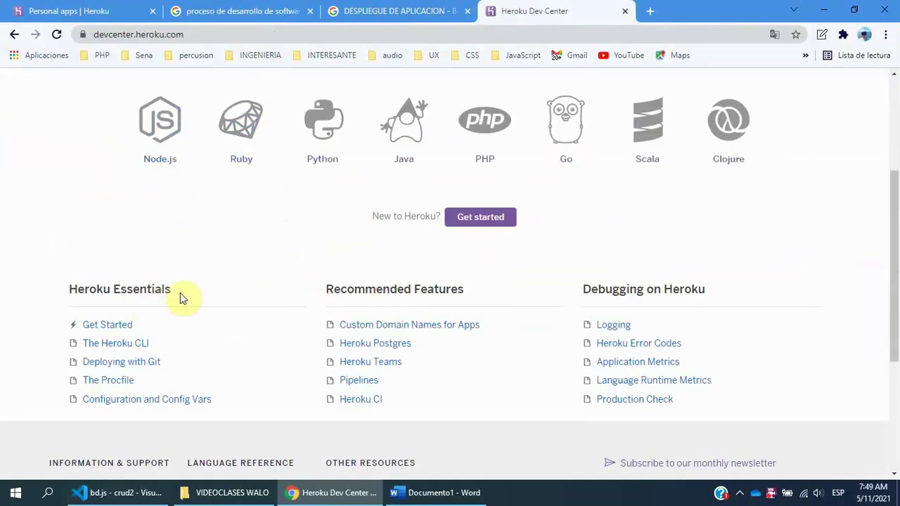
scroll(422, 304, "up", 3)
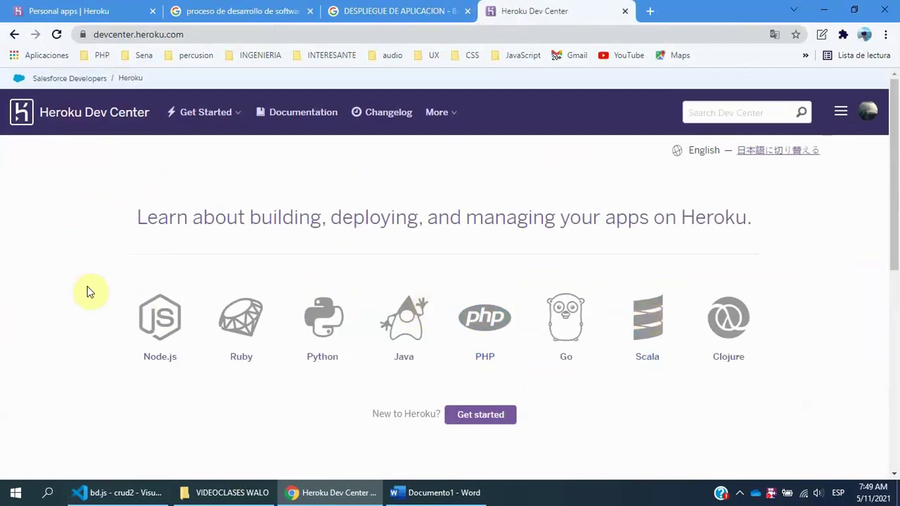
scroll(58, 250, "down", 3)
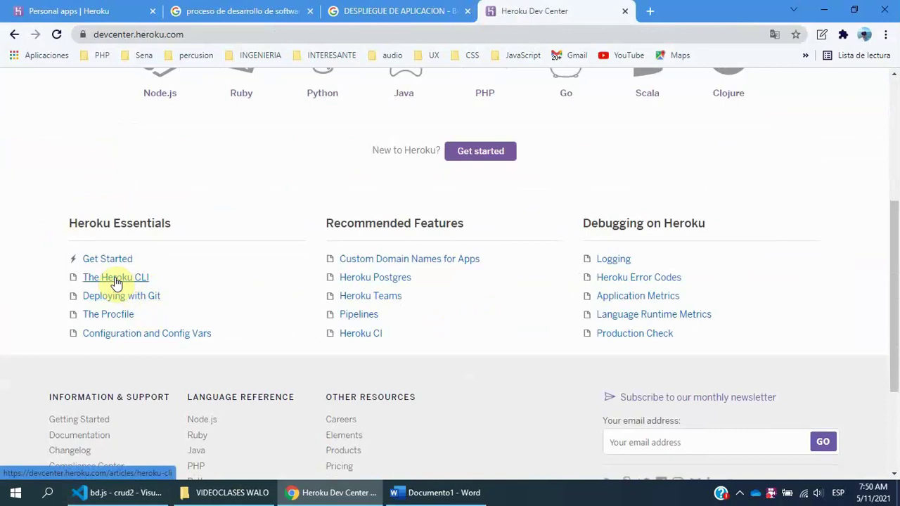
left_click(140, 279)
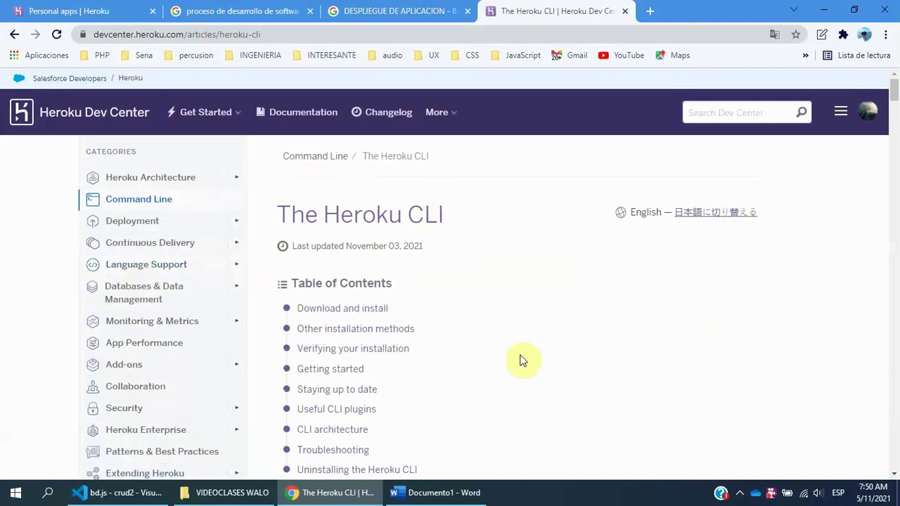
- Examine the Heroku CLI article's table of contents and the Git requirements and Windows installer warning under Download and install
scroll(520, 361, "down", 6)
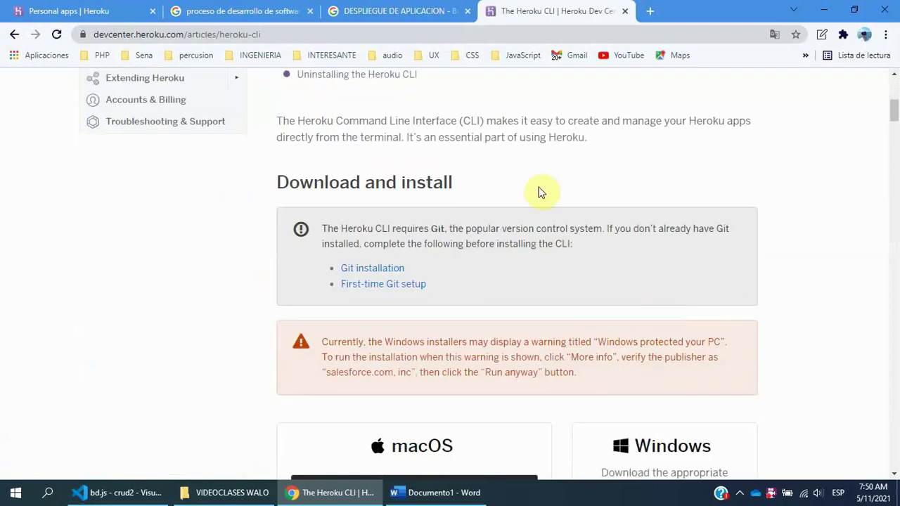
scroll(492, 203, "down", 1)
scroll(366, 215, "up", 4)
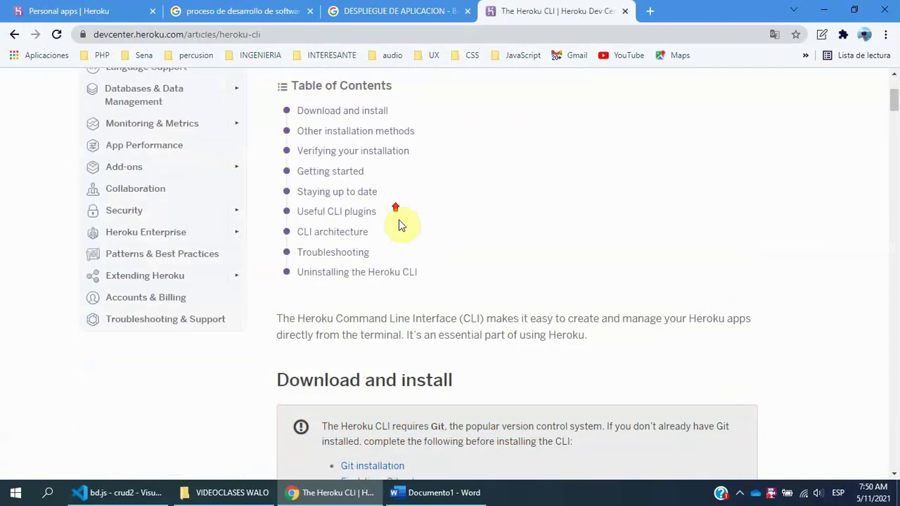
scroll(390, 246, "up", 4)
scroll(478, 253, "down", 2)
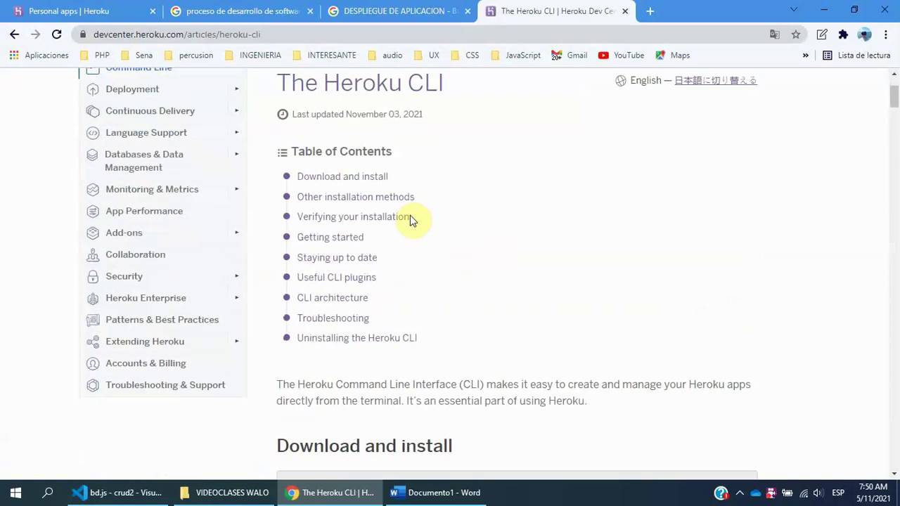
scroll(411, 194, "down", 2)
scroll(524, 165, "down", 1)
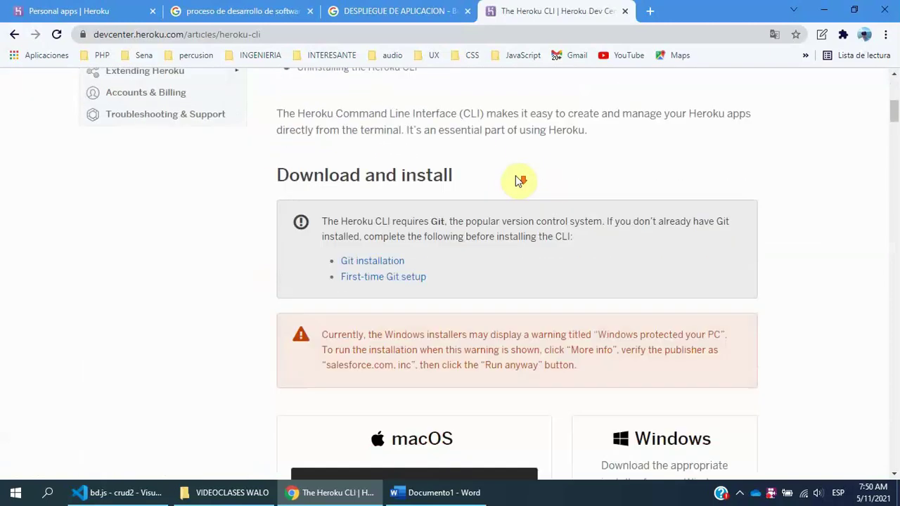
scroll(520, 181, "down", 2)
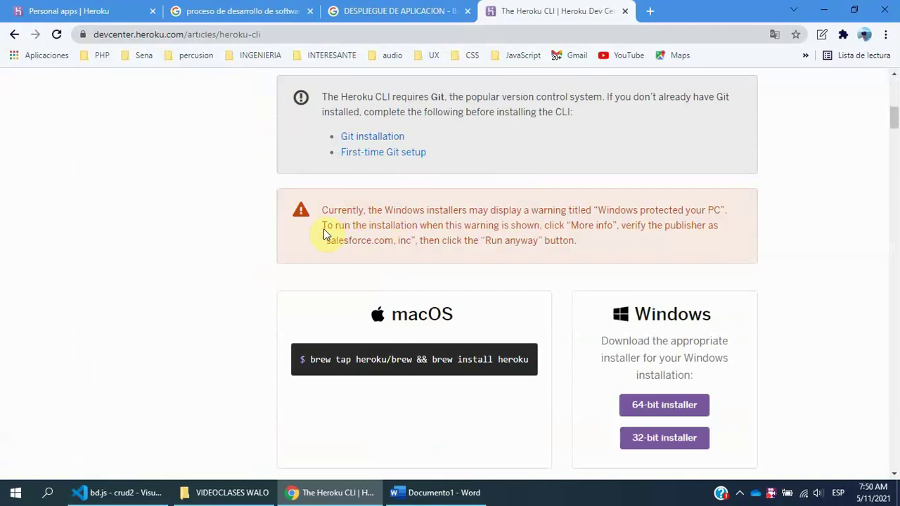
- Start the download of the 64-bit Windows installer for the Heroku CLI and cancel it in the browser's downloads list
scroll(806, 258, "down", 2)
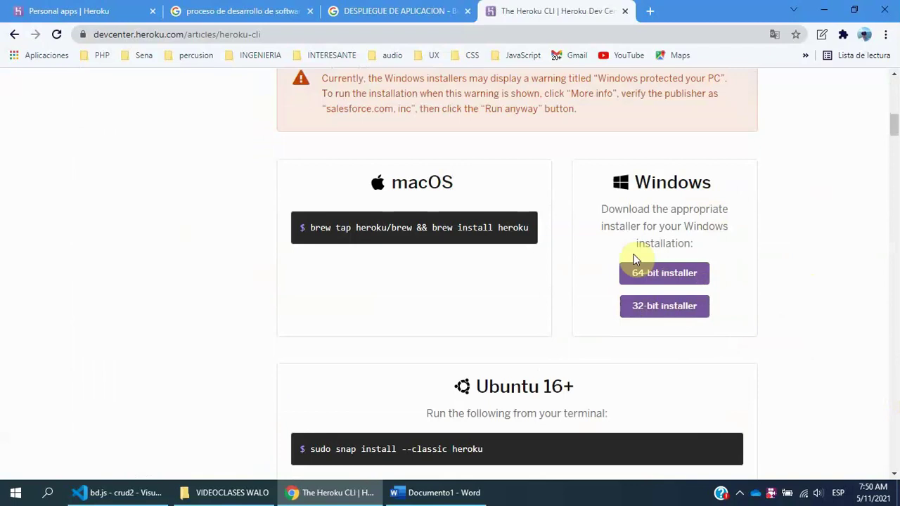
left_click(686, 277)
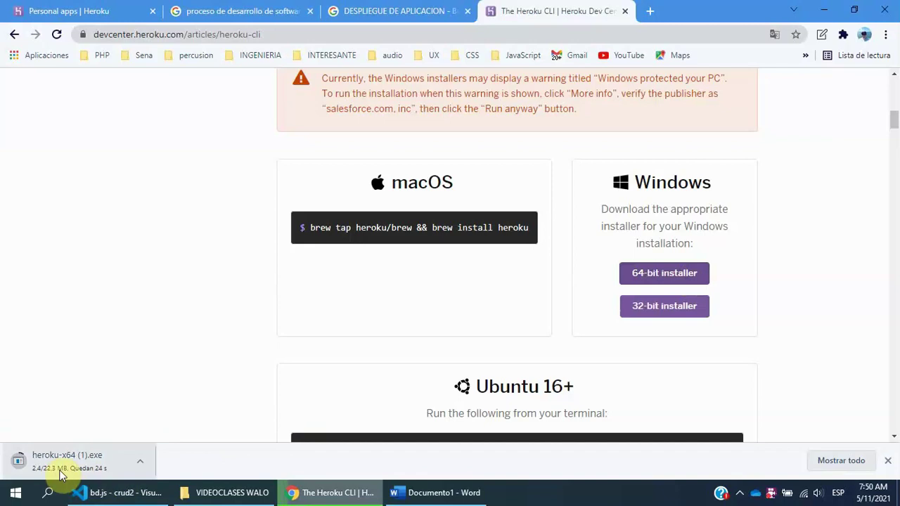
left_click(844, 462)
left_click(378, 246)
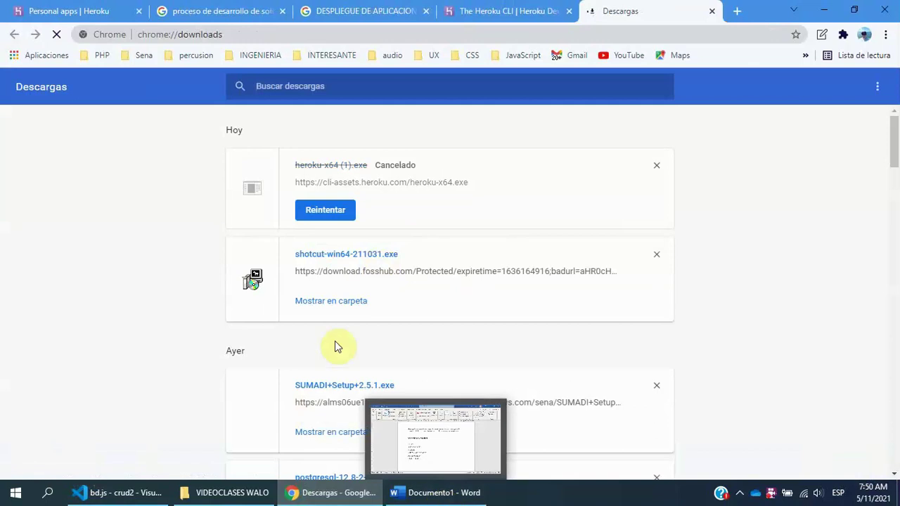
- Switch to File Explorer and locate the existing heroku-x64.exe installer in the Descargas folder
left_click(232, 492)
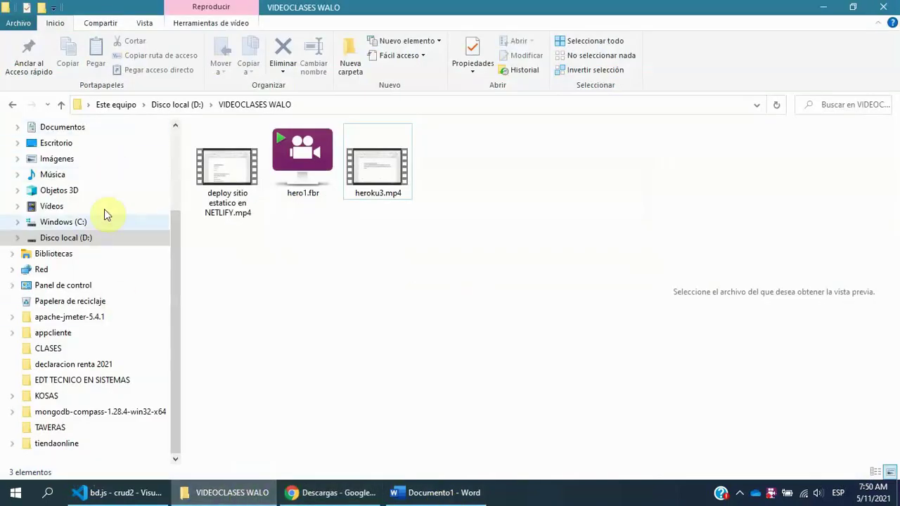
scroll(106, 181, "up", 2)
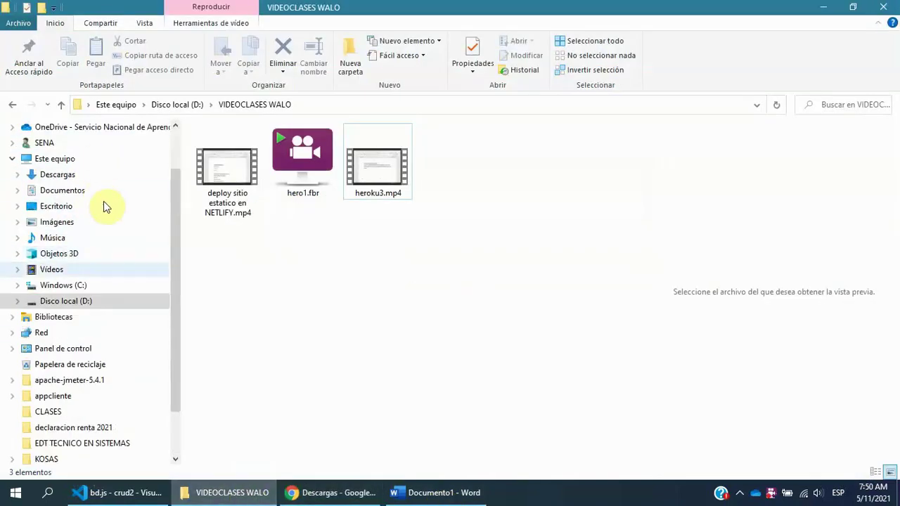
left_click(75, 178)
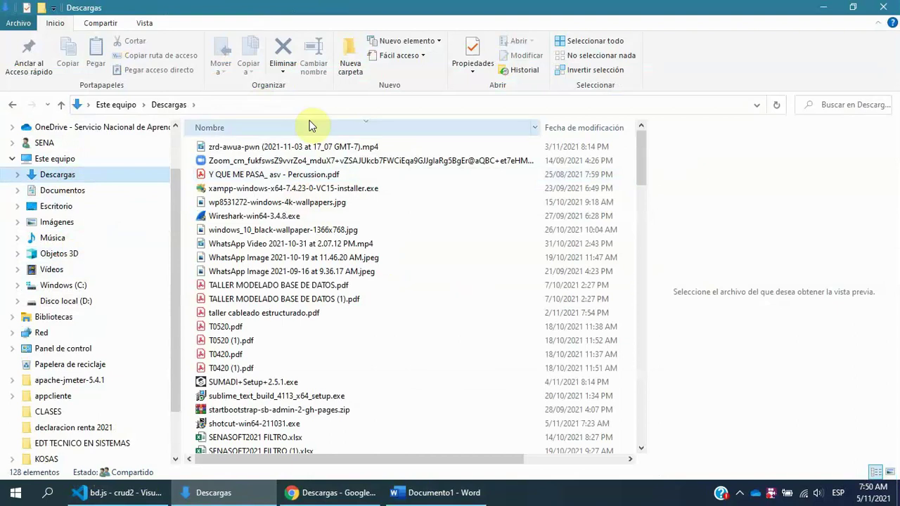
left_click(419, 125)
left_click(418, 125)
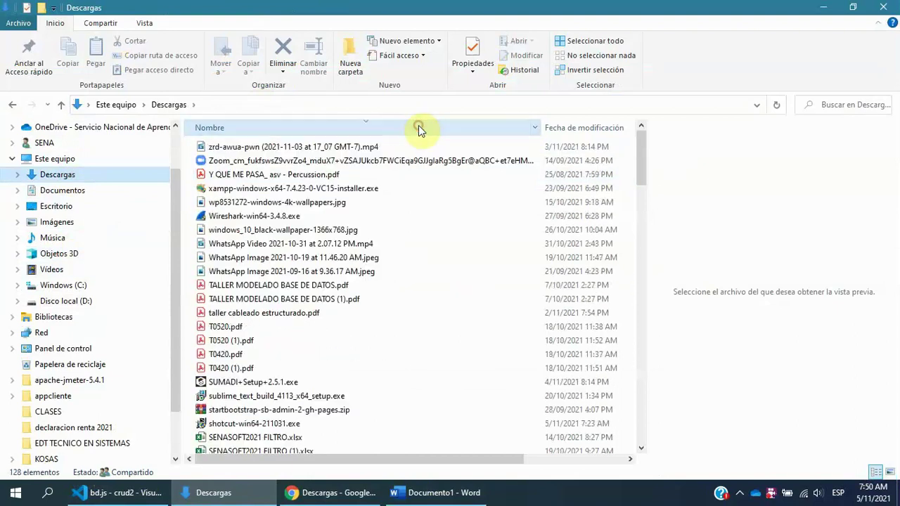
scroll(457, 208, "down", 15)
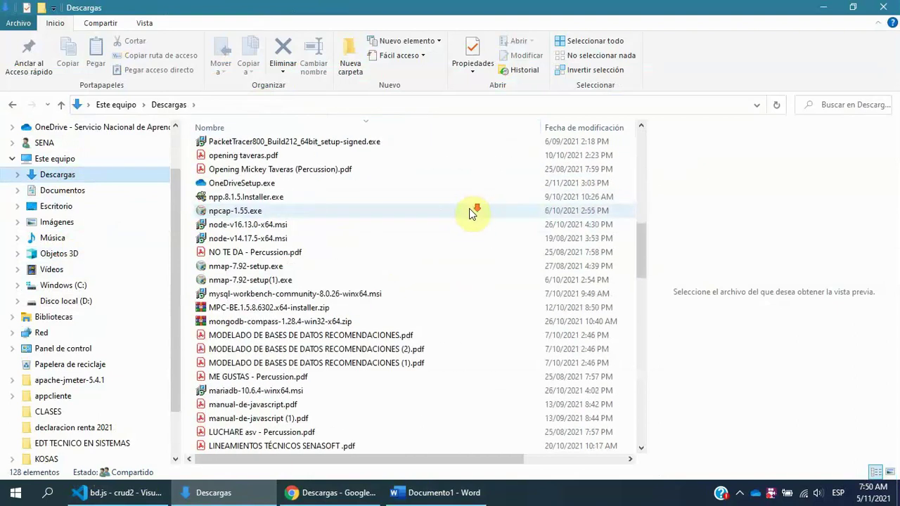
scroll(469, 209, "down", 1)
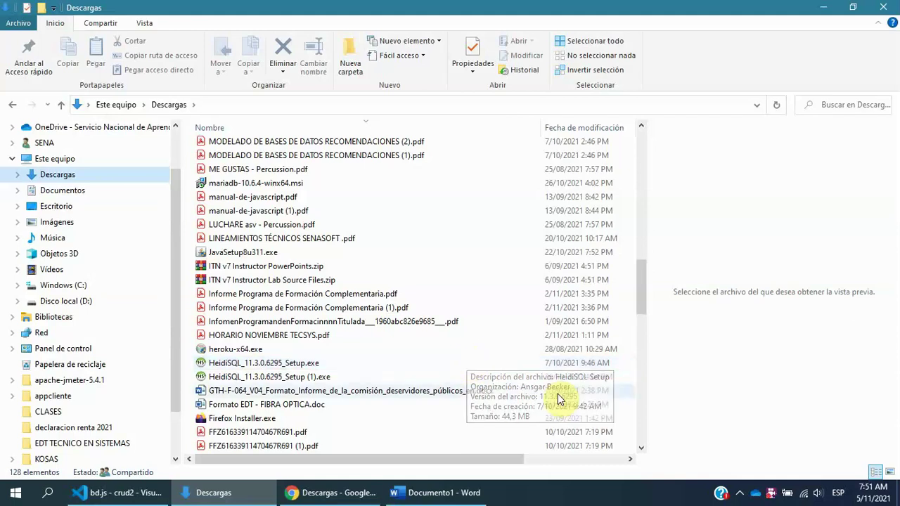
- Open the Windows Command Prompt beside the Descargas window and run heroku to check for the installed CLI
mouse_move(377, 495)
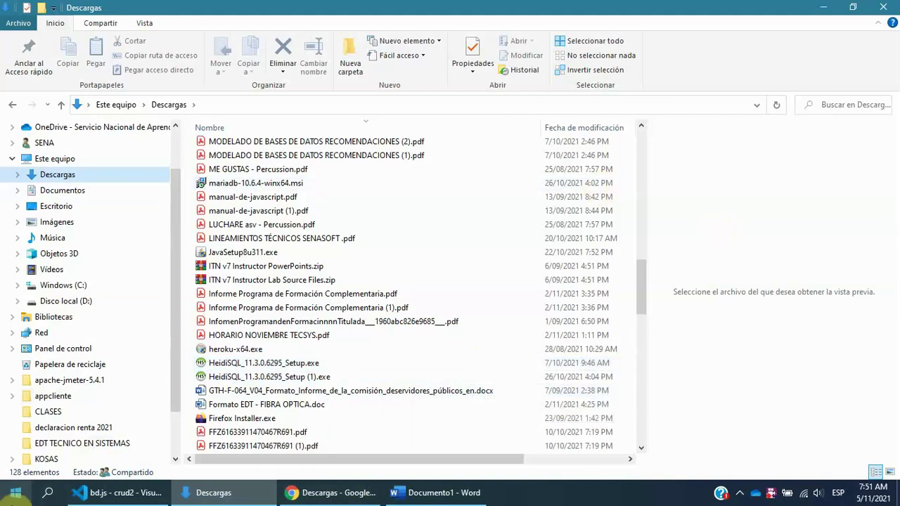
left_click(12, 500)
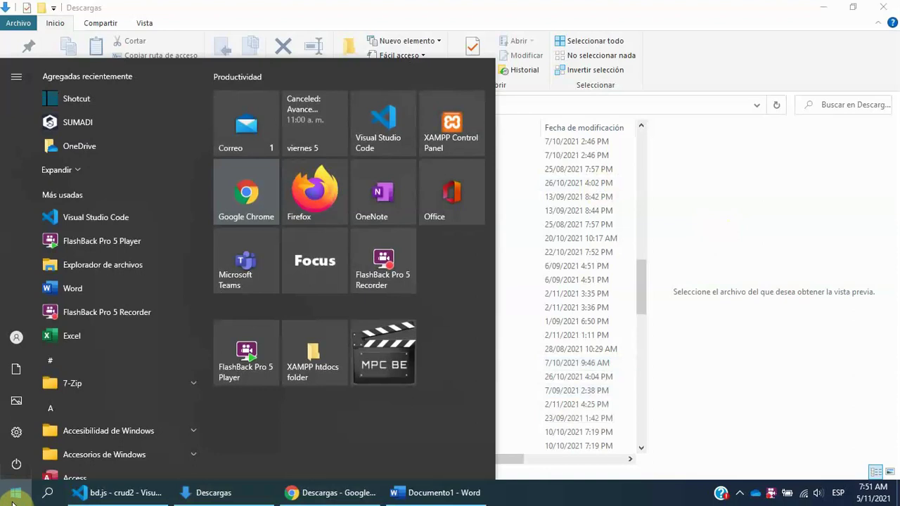
type("cmd")
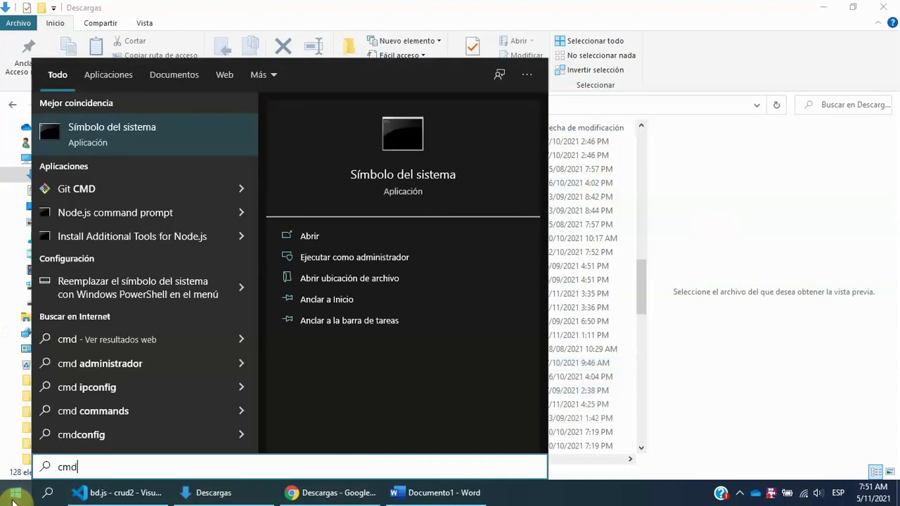
left_click(135, 138)
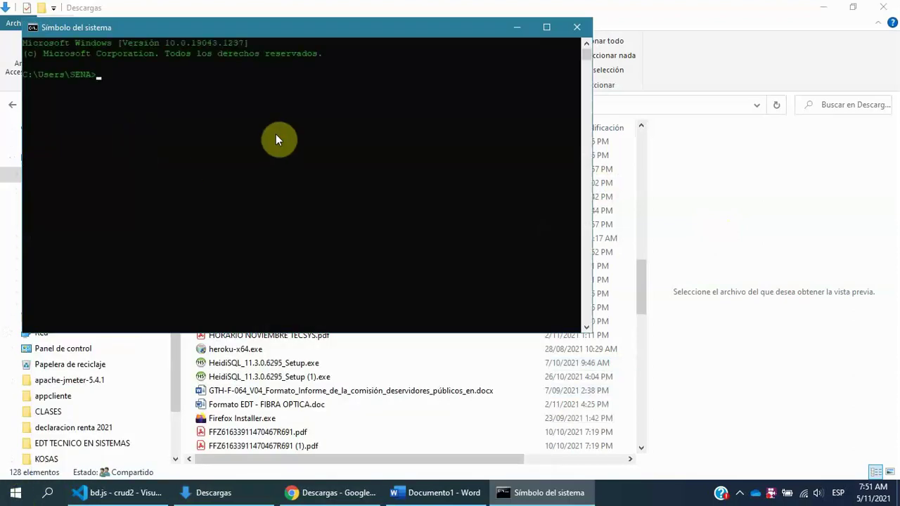
left_click_drag(275, 29, 633, 105)
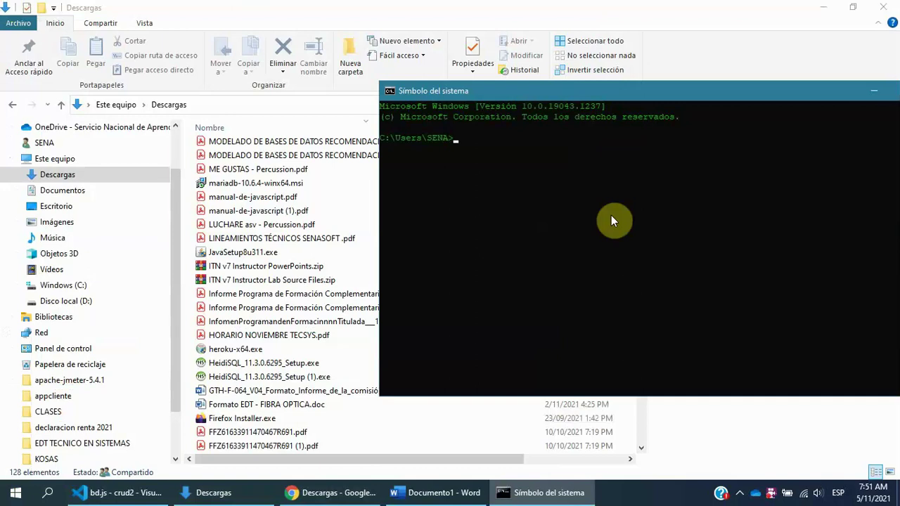
type("heroku")
key("Return")
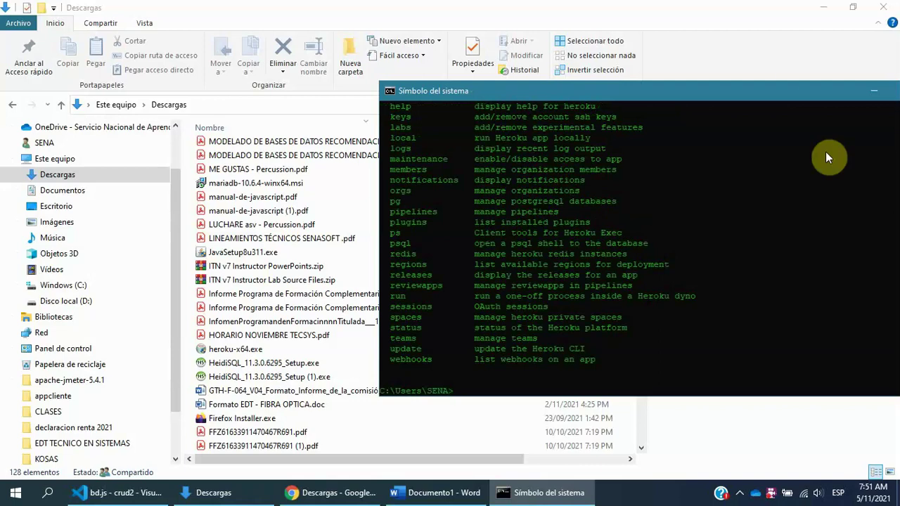
- Examine the VERSION section and the command list in the heroku output, and close the Command Prompt
scroll(668, 267, "up", 7)
scroll(668, 273, "up", 3)
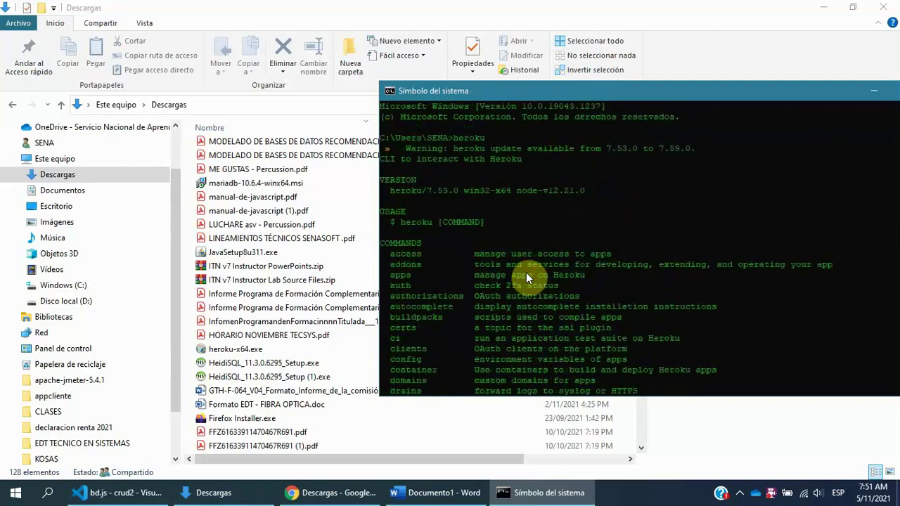
left_click_drag(646, 88, 588, 83)
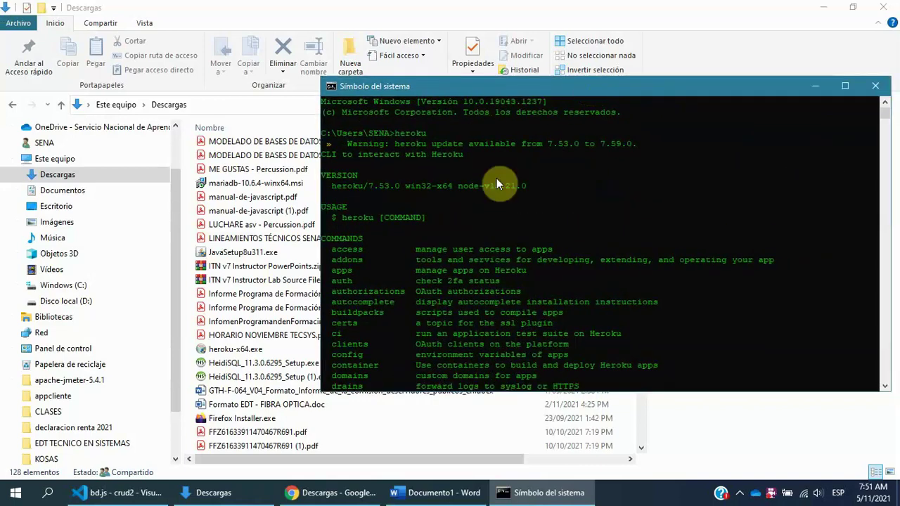
left_click_drag(527, 189, 324, 181)
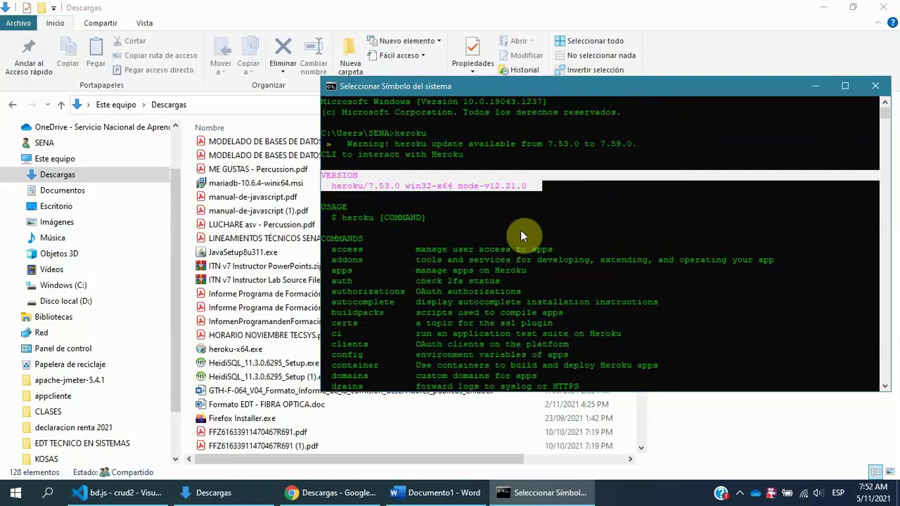
scroll(600, 201, "down", 11)
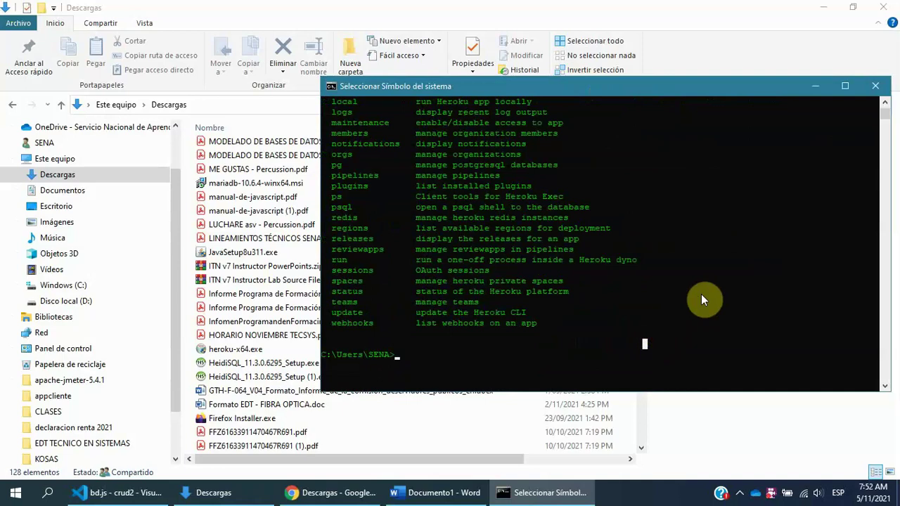
left_click_drag(717, 93, 610, 76)
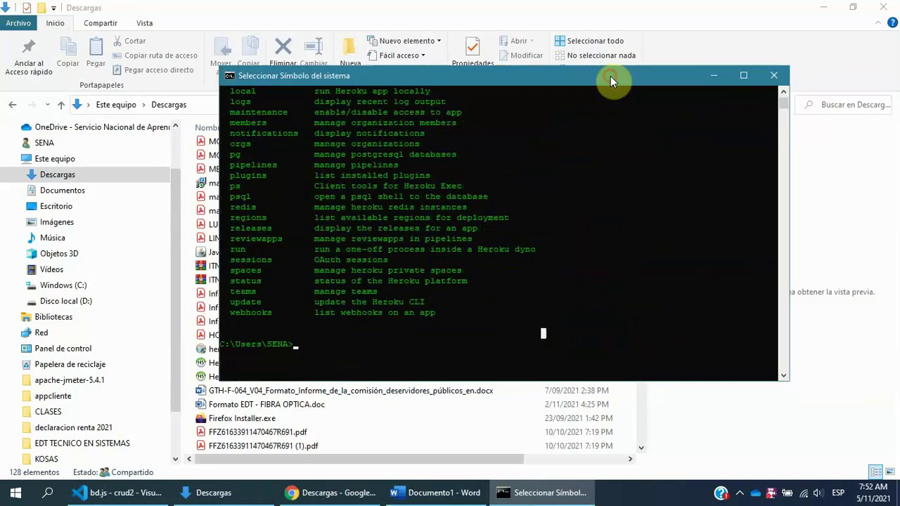
left_click(775, 76)
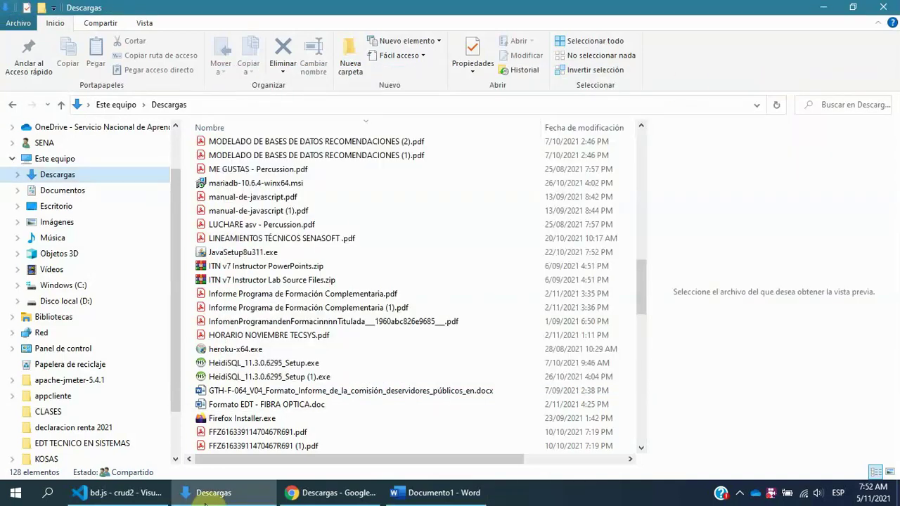
- Switch to Chrome and view the Personal apps page of the Heroku dashboard
left_click(92, 493)
left_click(326, 485)
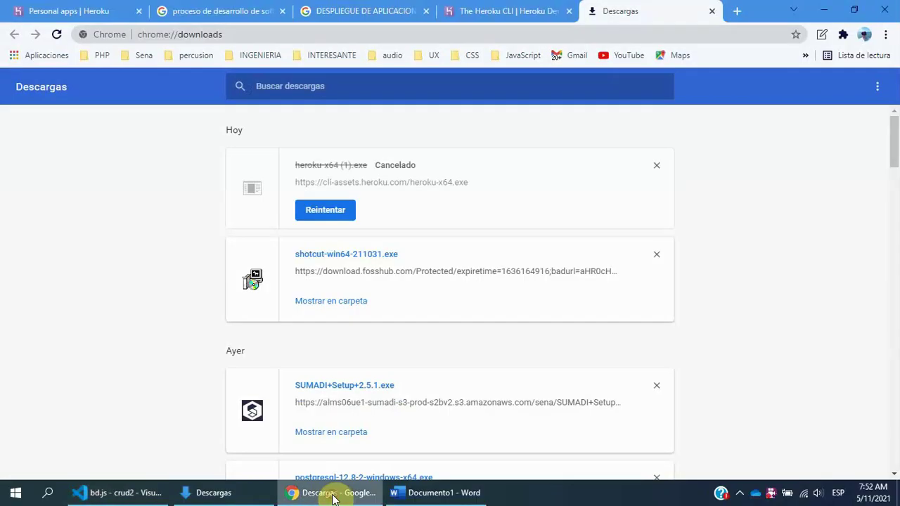
left_click(139, 499)
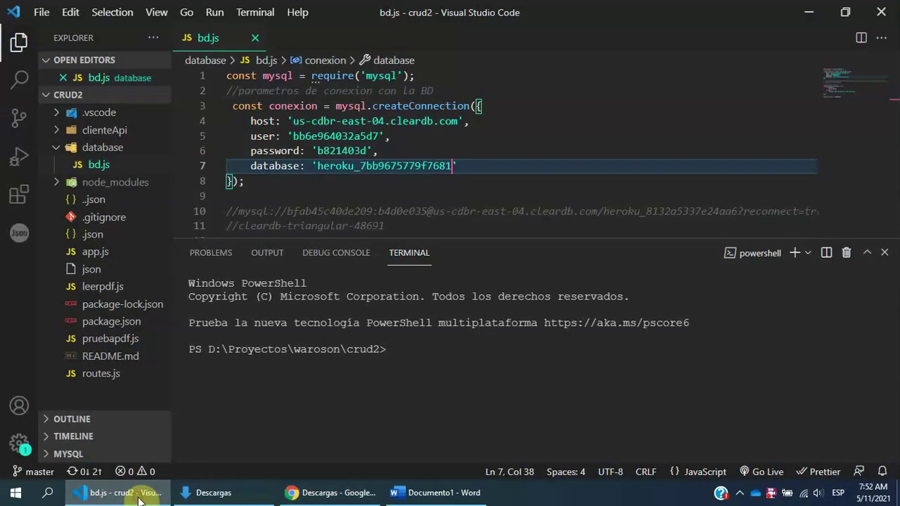
left_click(339, 494)
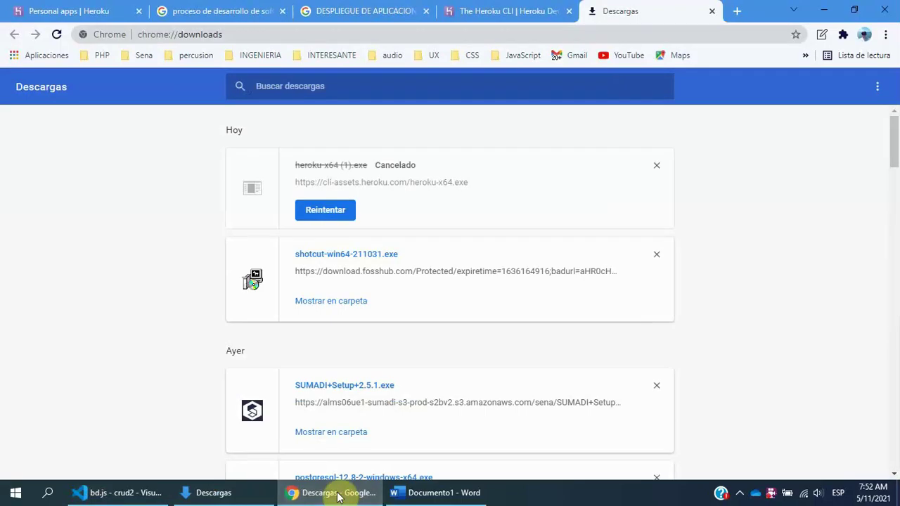
left_click(68, 8)
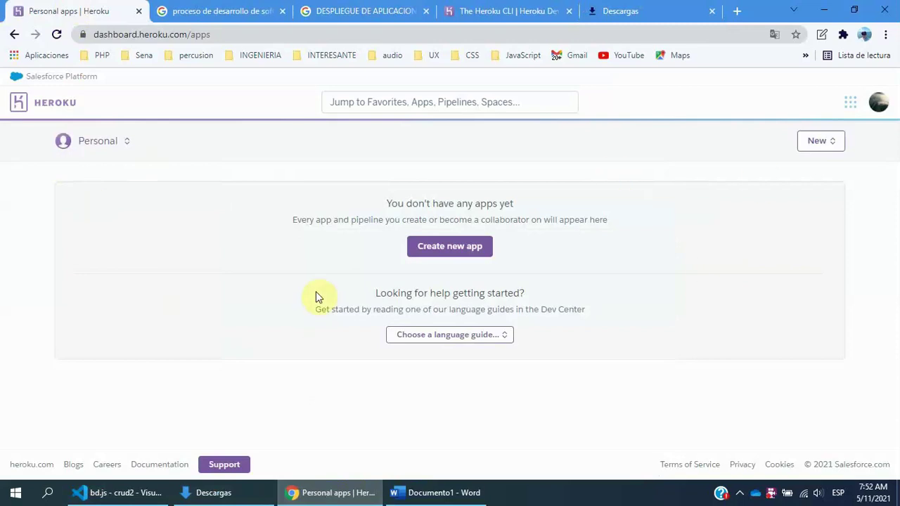
- Switch to Visual Studio Code, close the bd.js file and open a terminal in the crud2 project
left_click(121, 494)
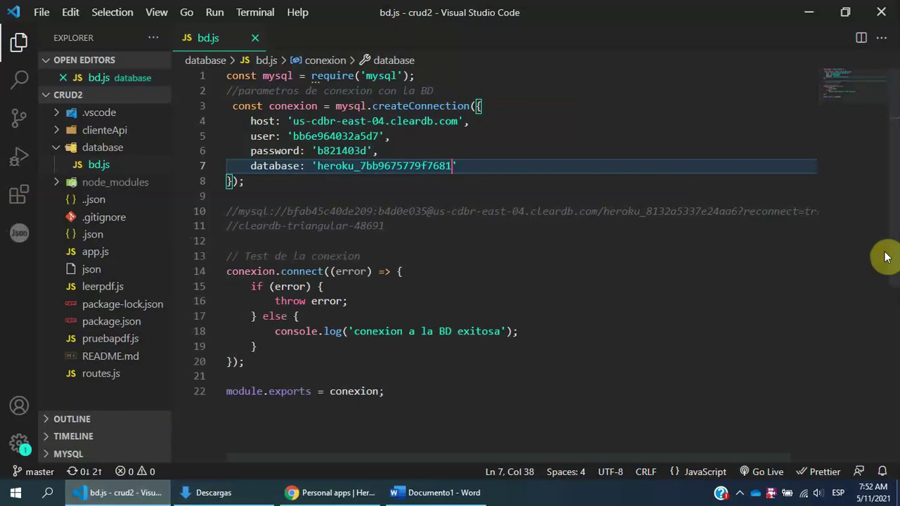
left_click(254, 38)
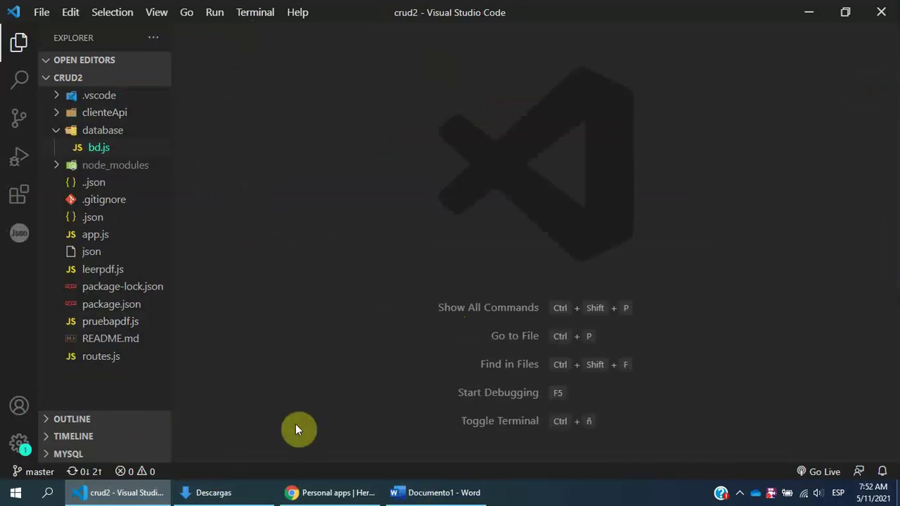
key("ctrl+ntilde")
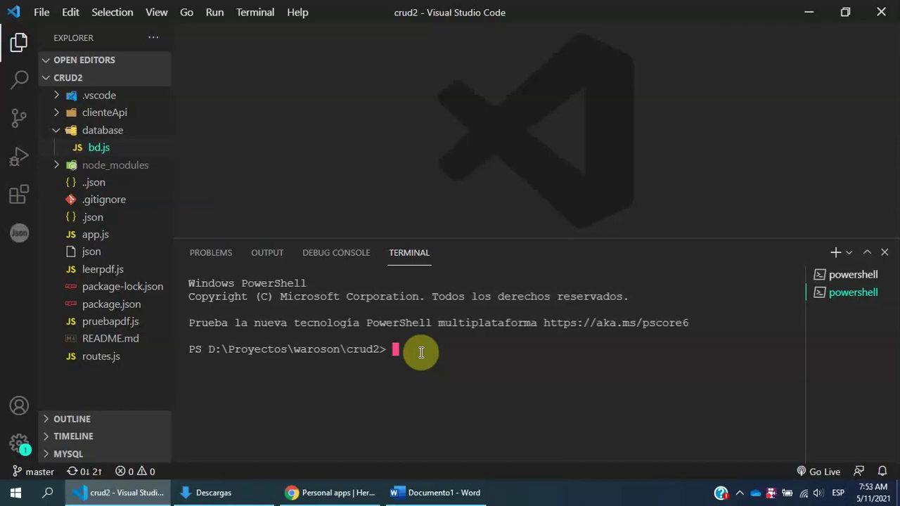
- Run heroku login in the terminal from the crud2 project folder
type("her")
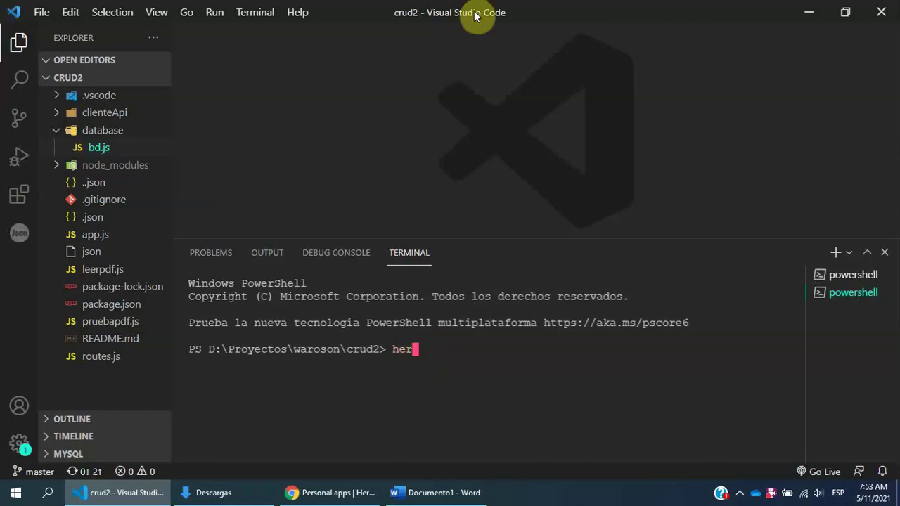
left_click_drag(388, 350, 208, 352)
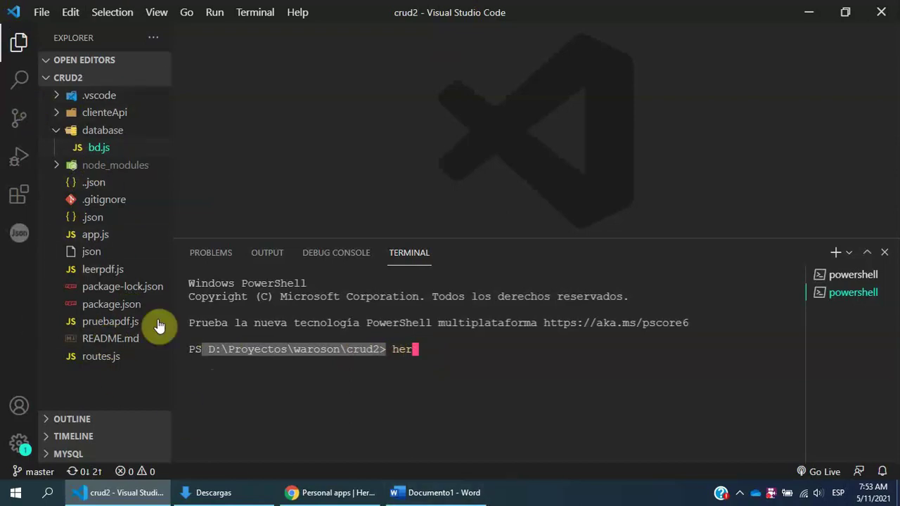
type("oku ")
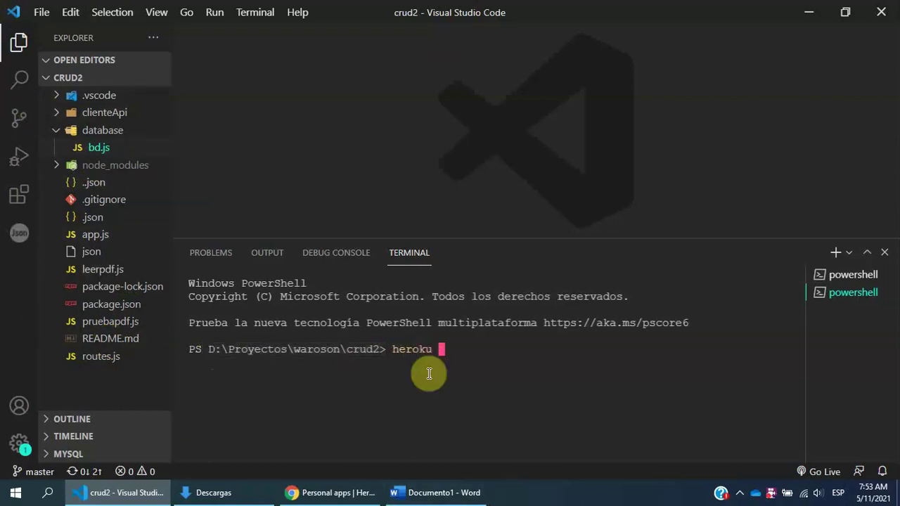
type("login")
key("Return")
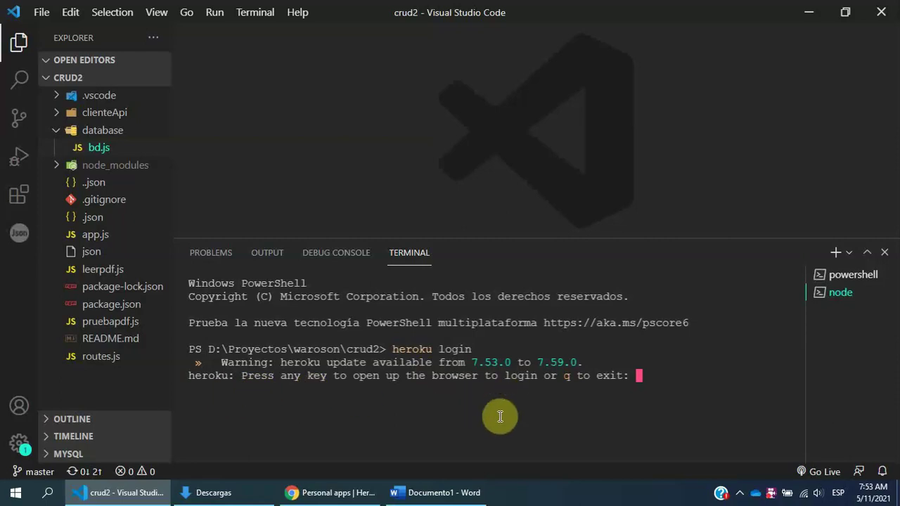
- Continue the CLI login from the terminal into the browser and log in to the Heroku CLI there
left_click_drag(537, 376, 244, 377)
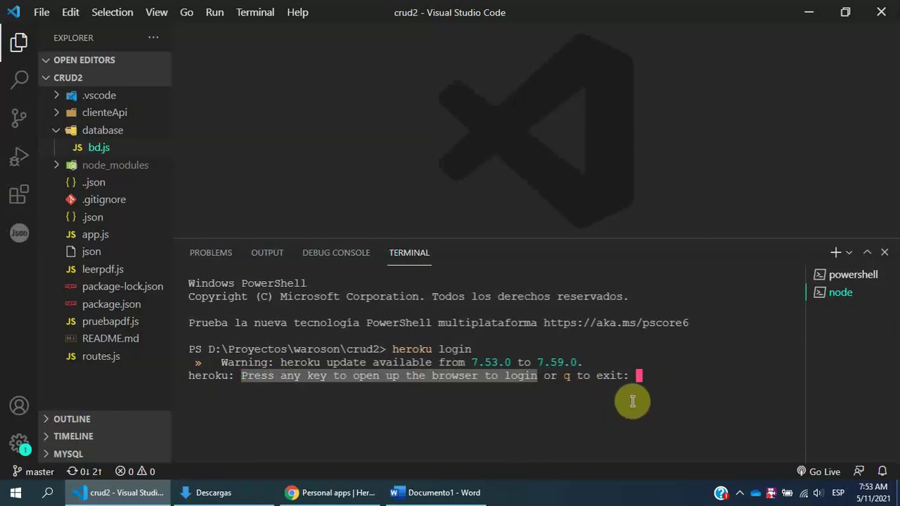
left_click(663, 378)
key("Return")
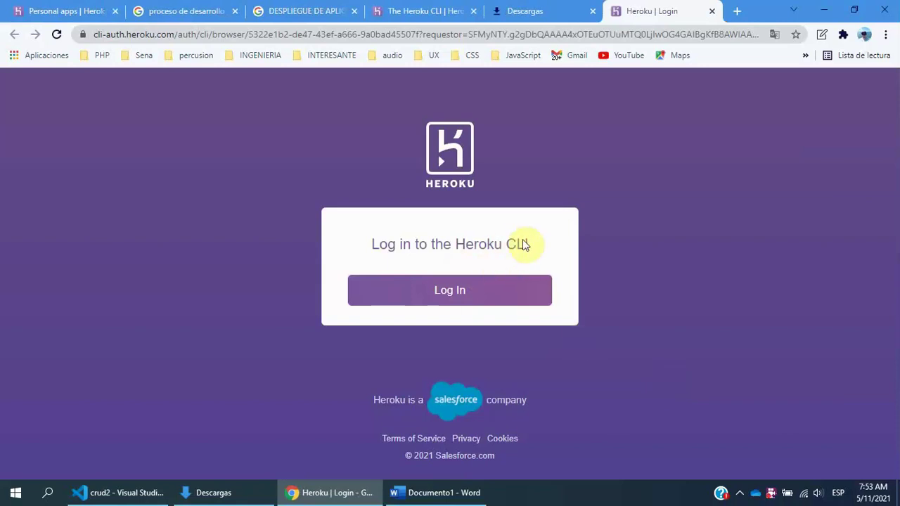
left_click_drag(526, 244, 364, 252)
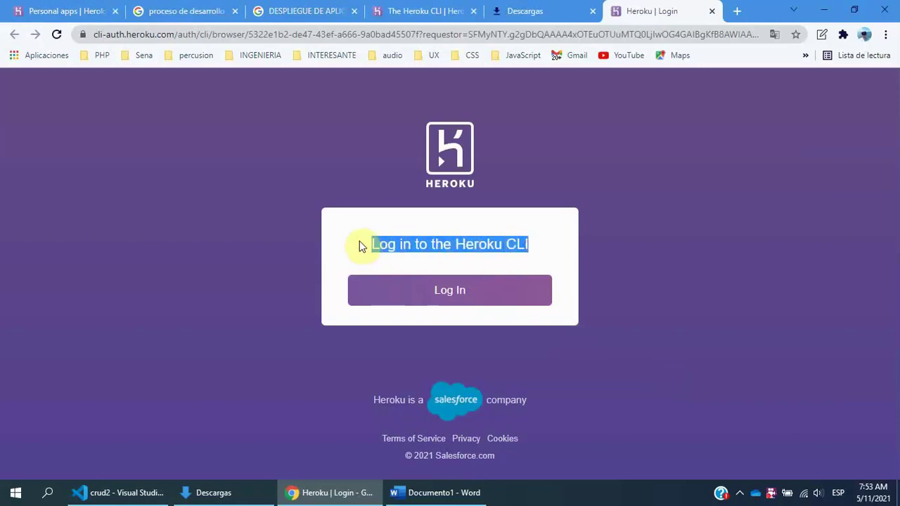
left_click(430, 294)
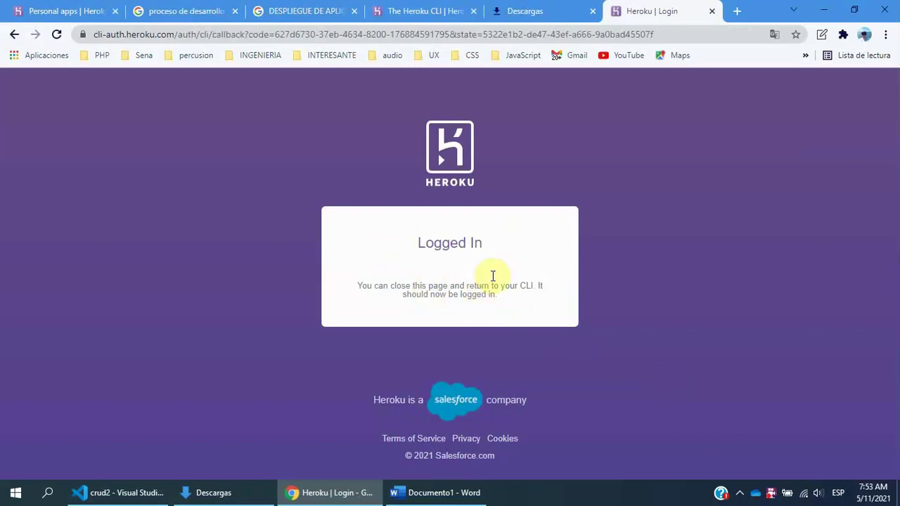
- Close the Heroku login page in the browser and check the login result in the Visual Studio Code terminal
left_click_drag(482, 244, 404, 254)
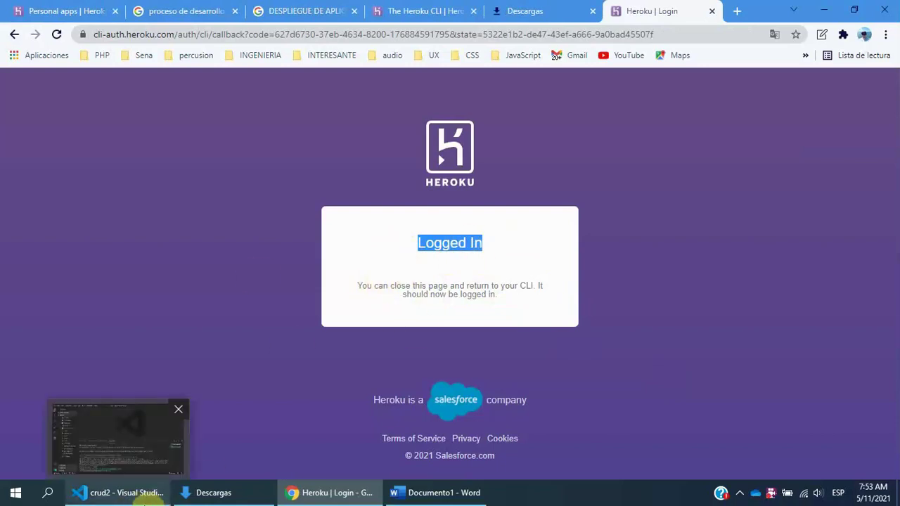
left_click(711, 10)
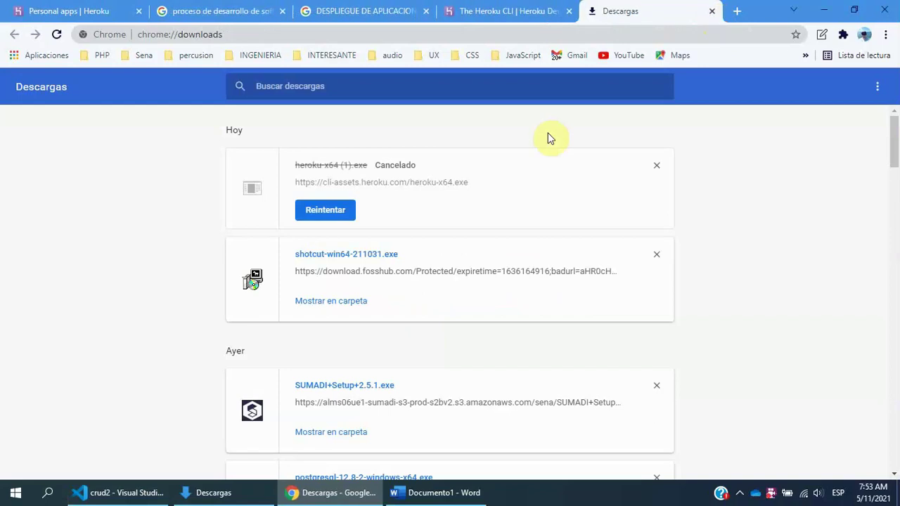
left_click(111, 493)
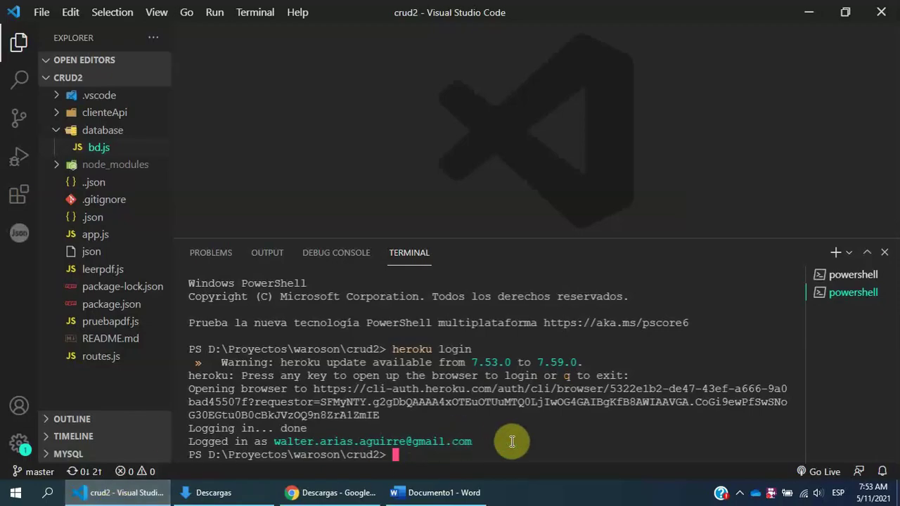
left_click_drag(495, 443, 208, 425)
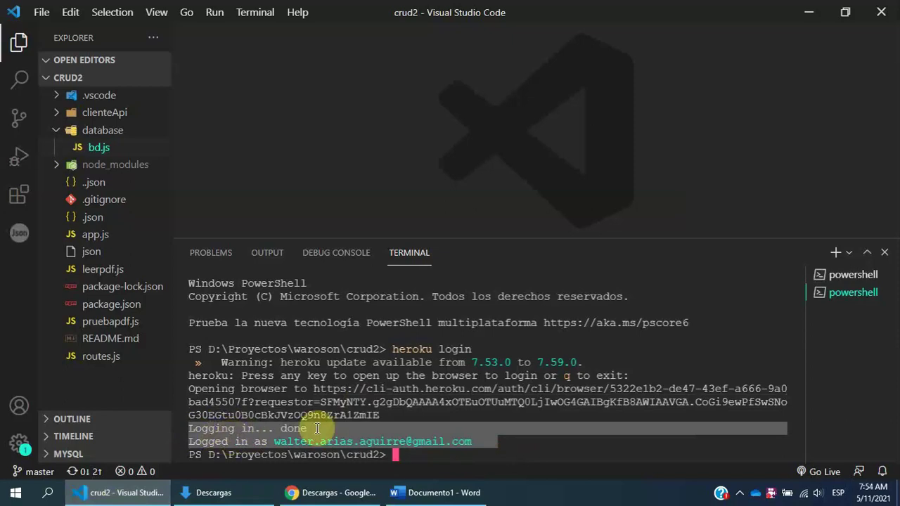
- Create a new Heroku app for the crud2 project with heroku create and check the creation output
left_click(415, 462)
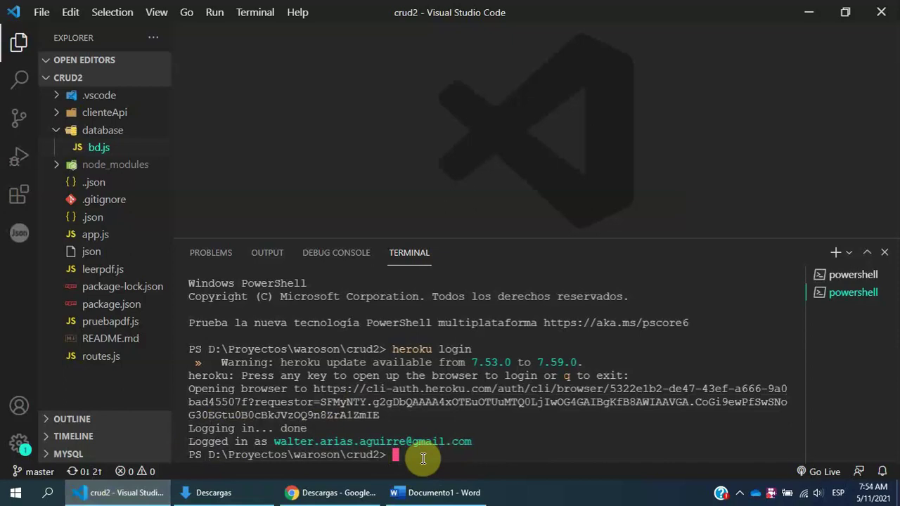
type("heroku create")
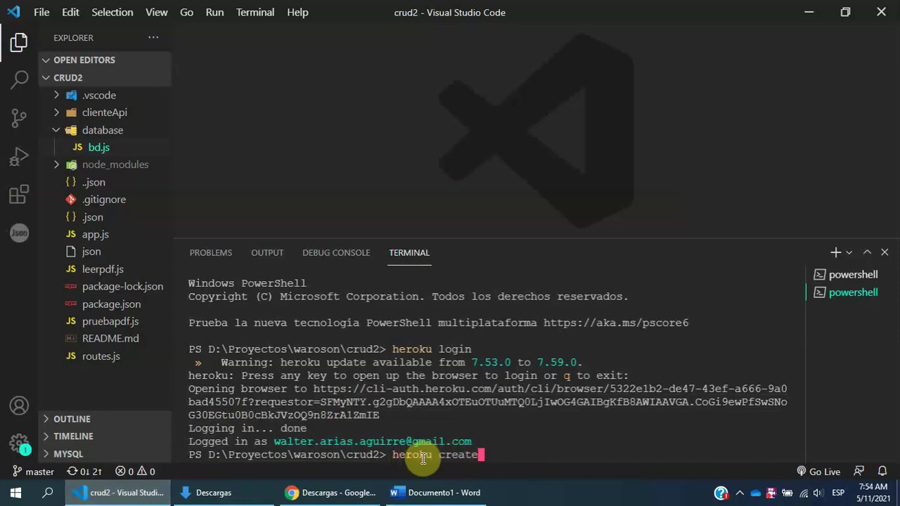
key("Return")
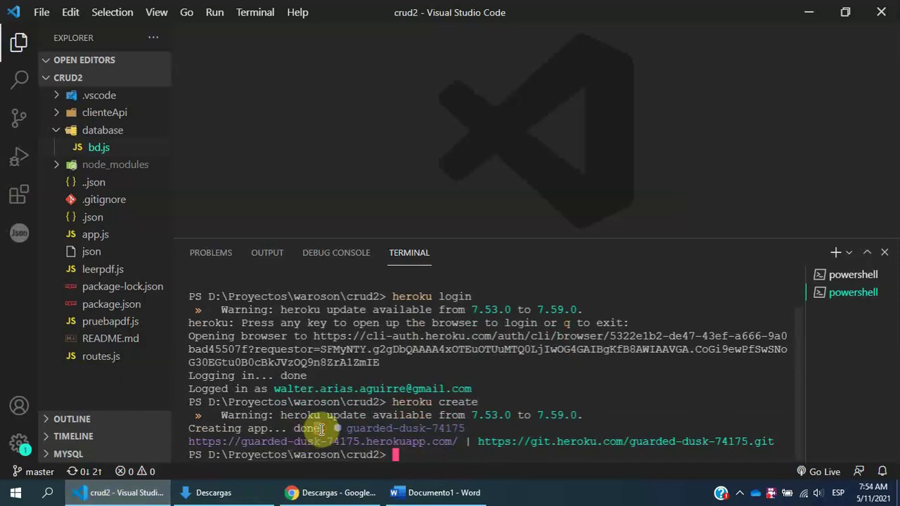
left_click_drag(320, 429, 183, 437)
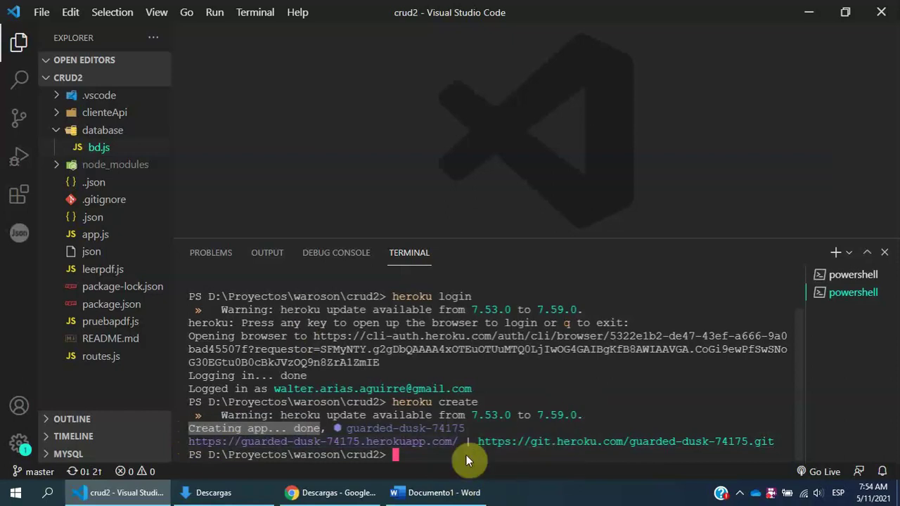
- Switch to Chrome, reload the Heroku dashboard and compare the listed app with the name in the Visual Studio Code terminal
left_click(330, 492)
left_click(84, 6)
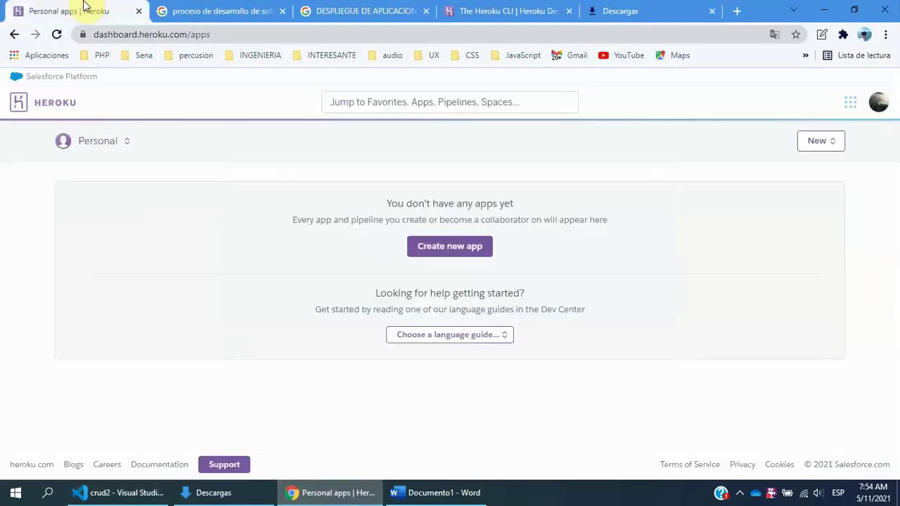
left_click(56, 35)
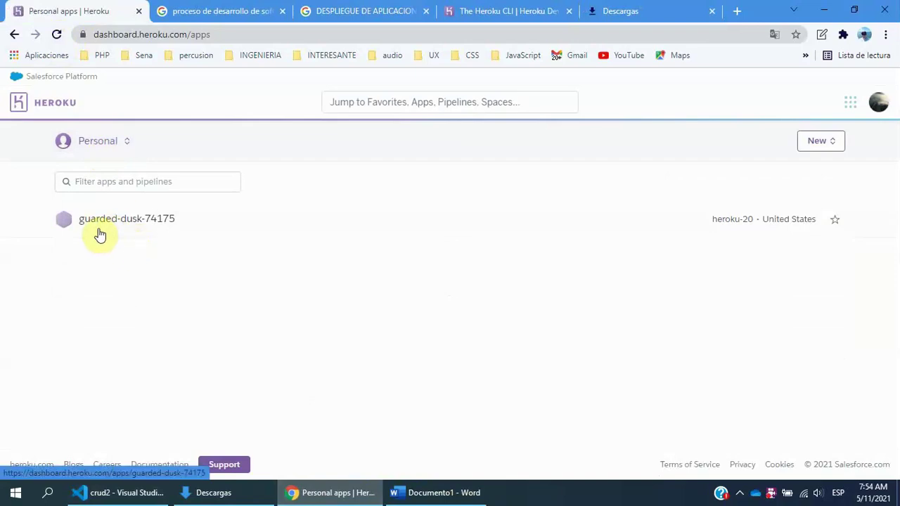
left_click(136, 493)
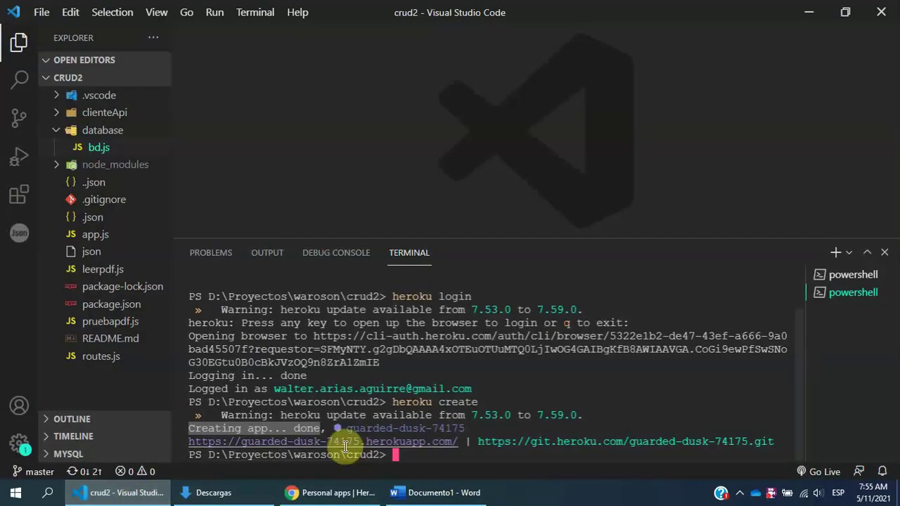
left_click(126, 495)
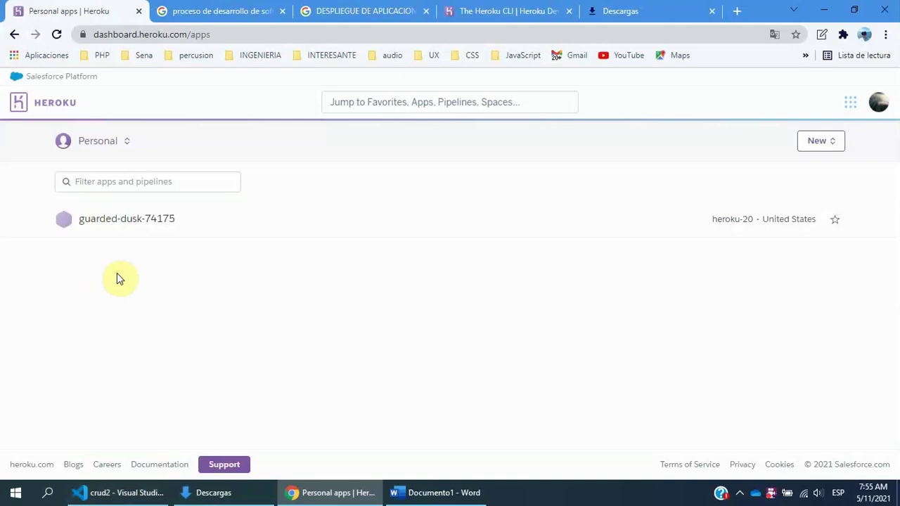
- In the Visual Studio Code terminal, rename the Heroku app guarded-dusk-74175 to probandocrud with heroku apps:rename
left_click(136, 495)
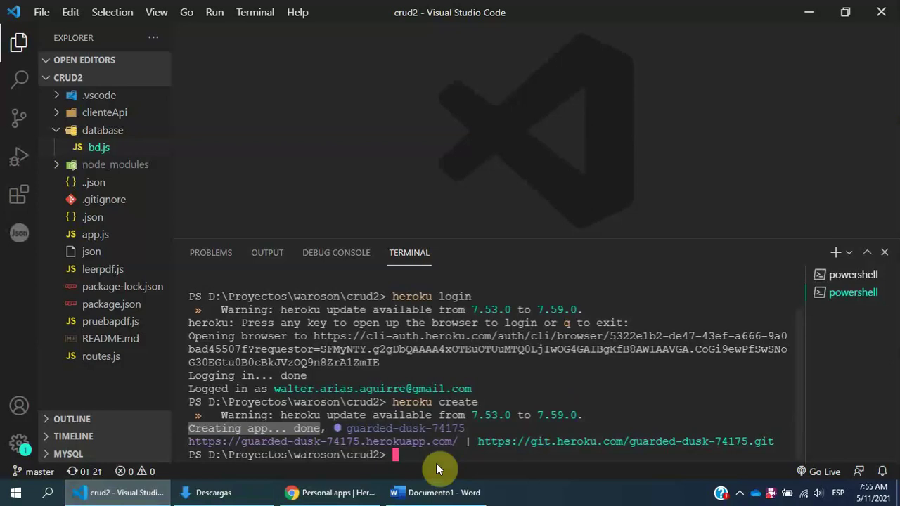
type("heroku")
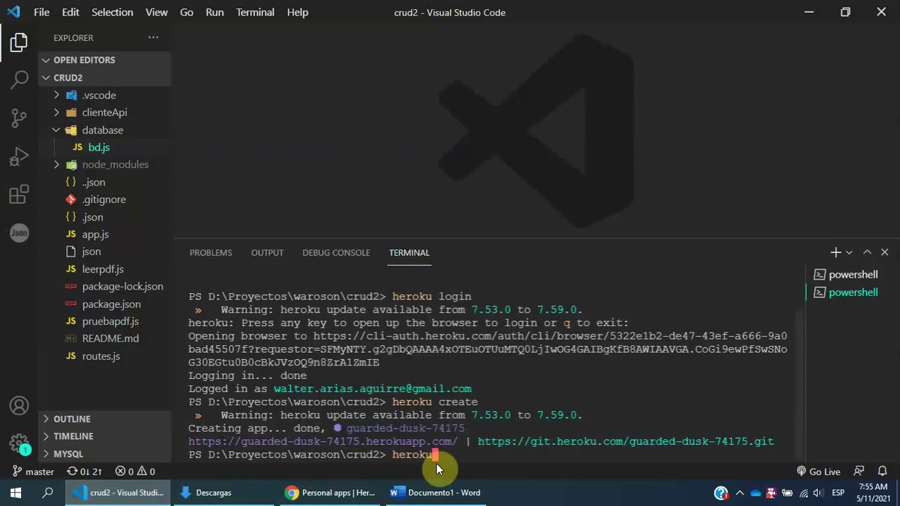
type(" apps:rename ")
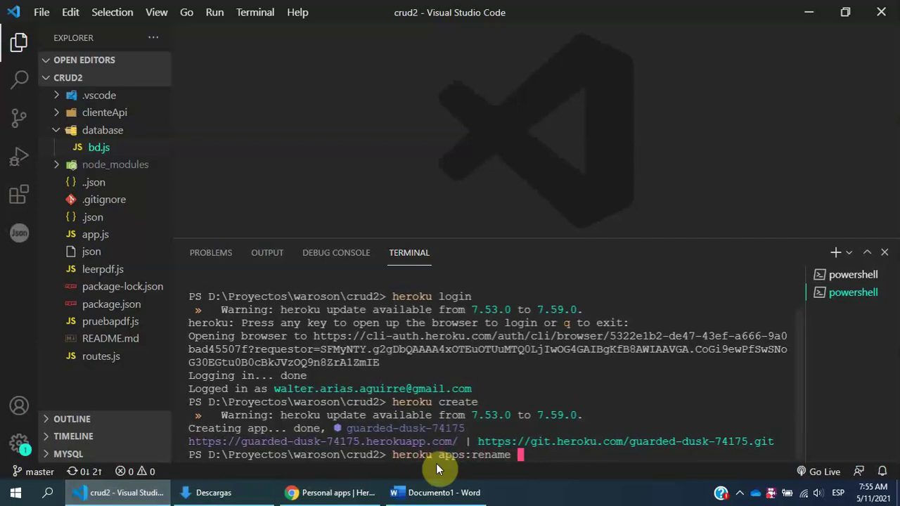
type("--app")
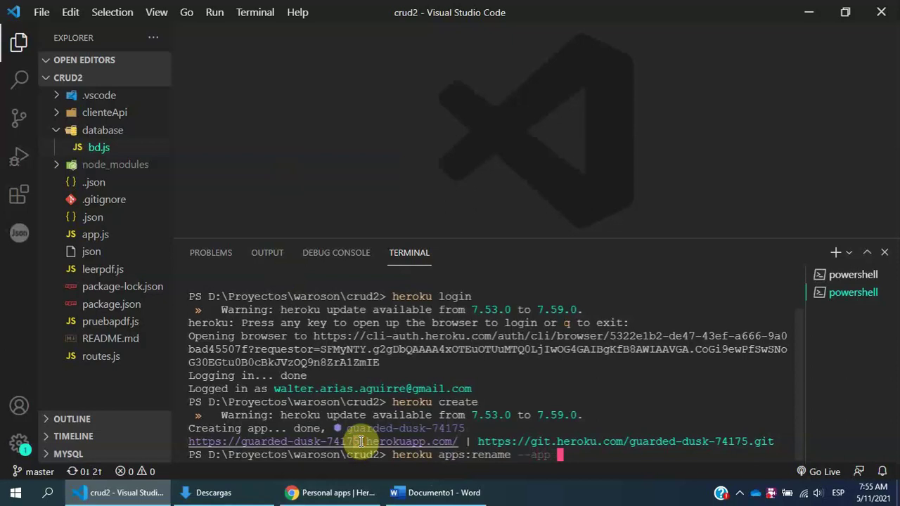
left_click_drag(360, 441, 241, 440)
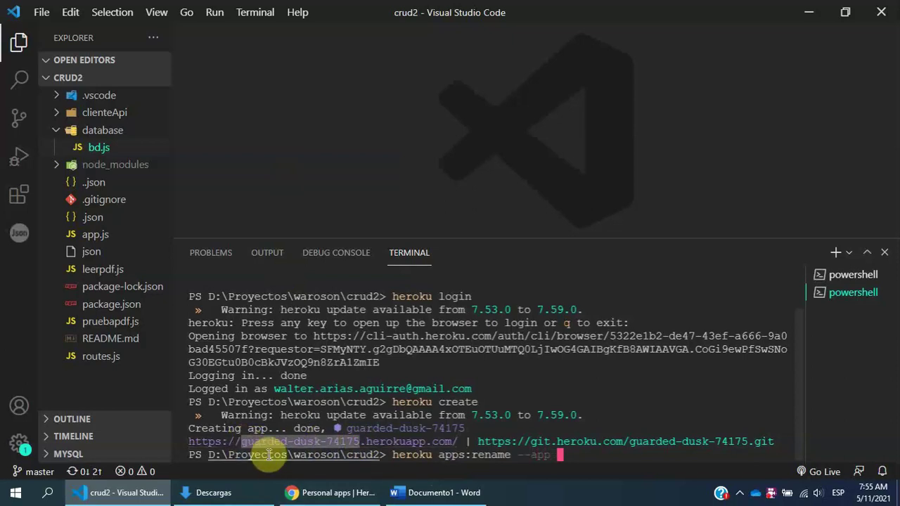
right_click(566, 456)
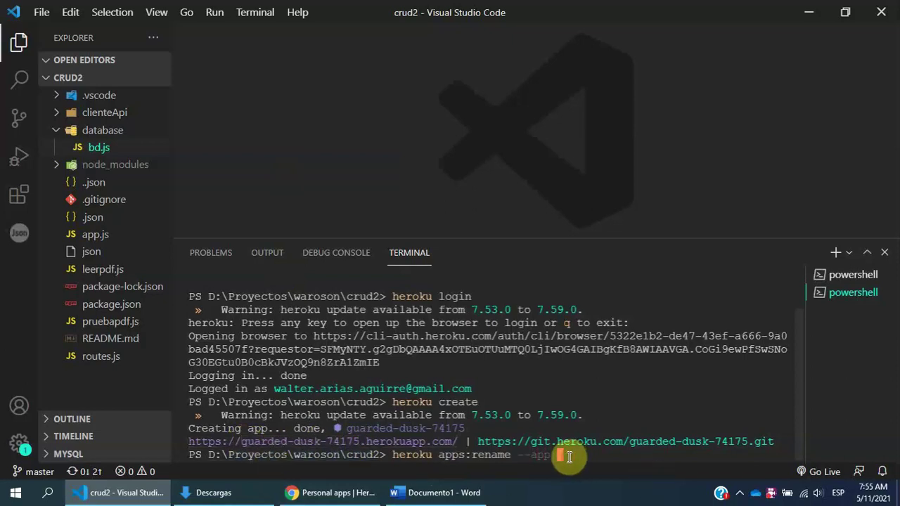
right_click(568, 456)
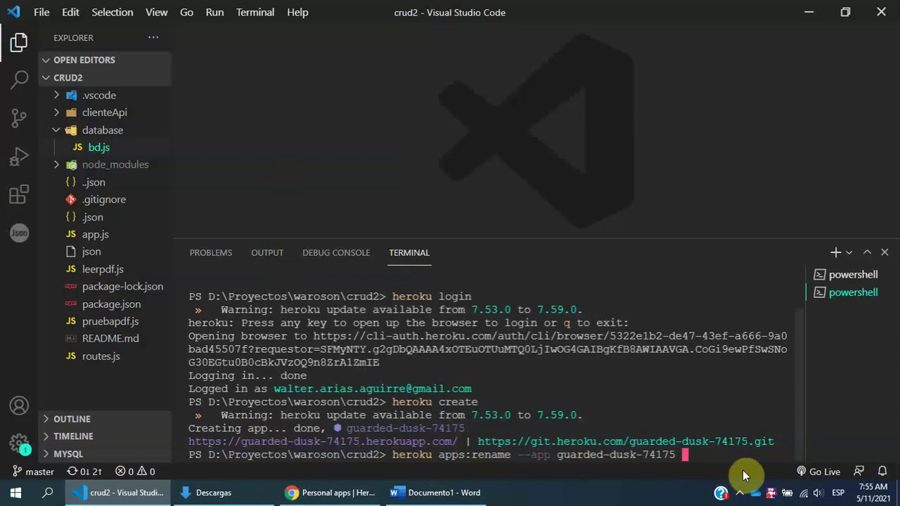
type("probandocrud")
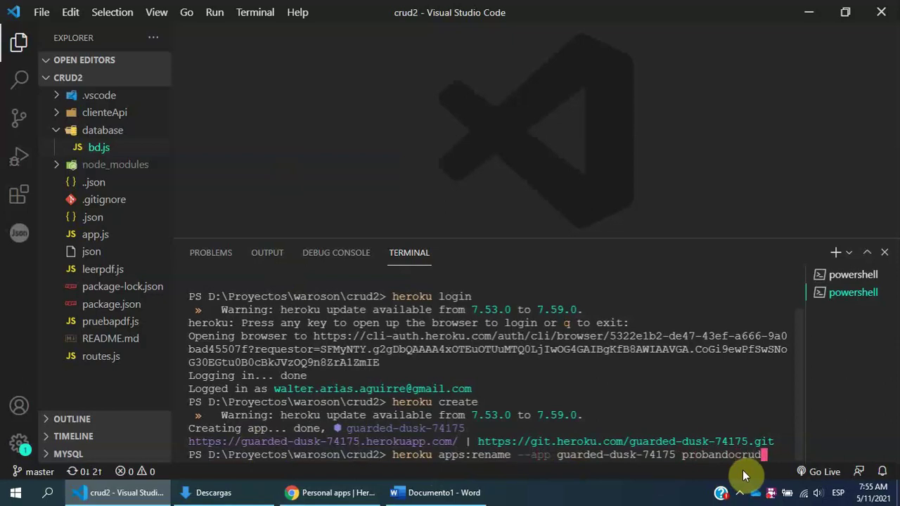
key("Return")
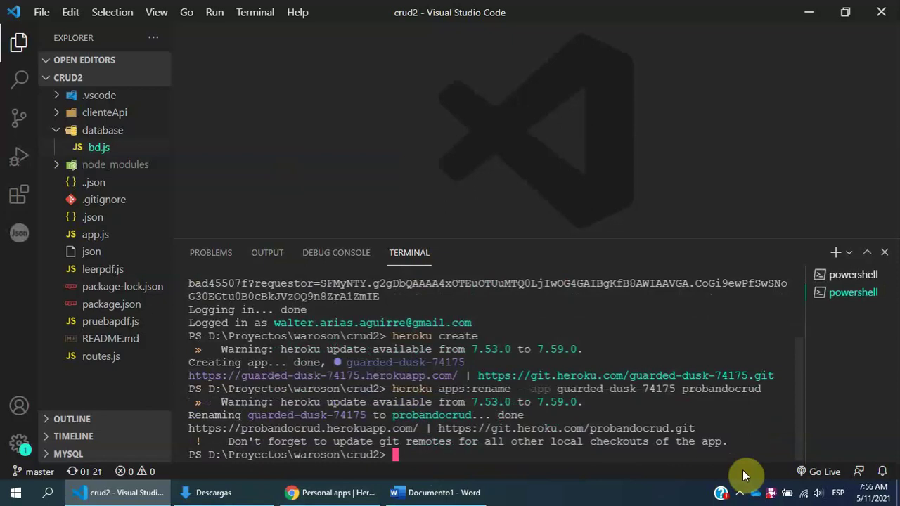
- Check the rename output in the terminal, then reload the Heroku dashboard in Chrome to verify the app's name
left_click_drag(529, 414, 391, 415)
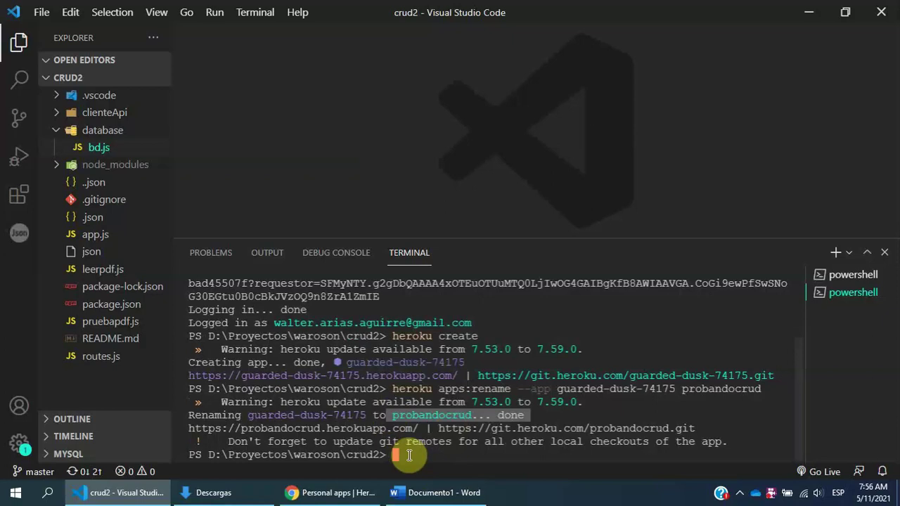
left_click(330, 492)
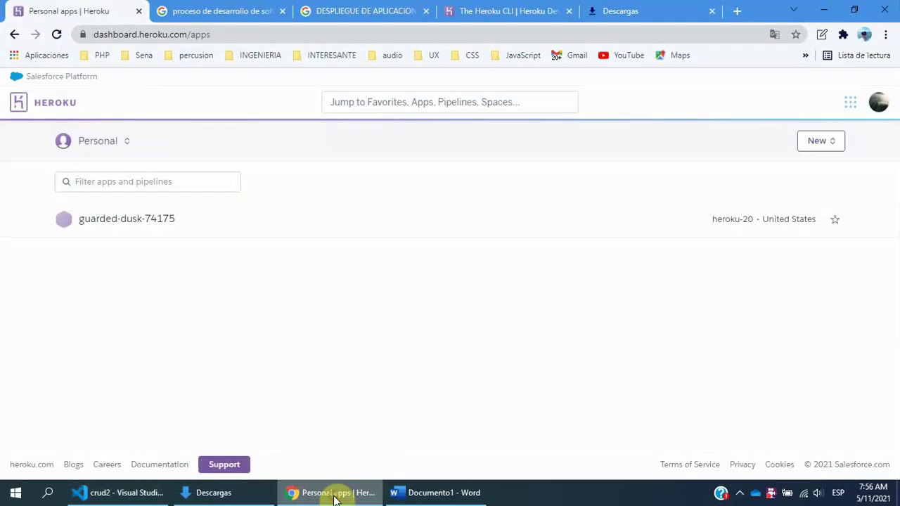
left_click(58, 34)
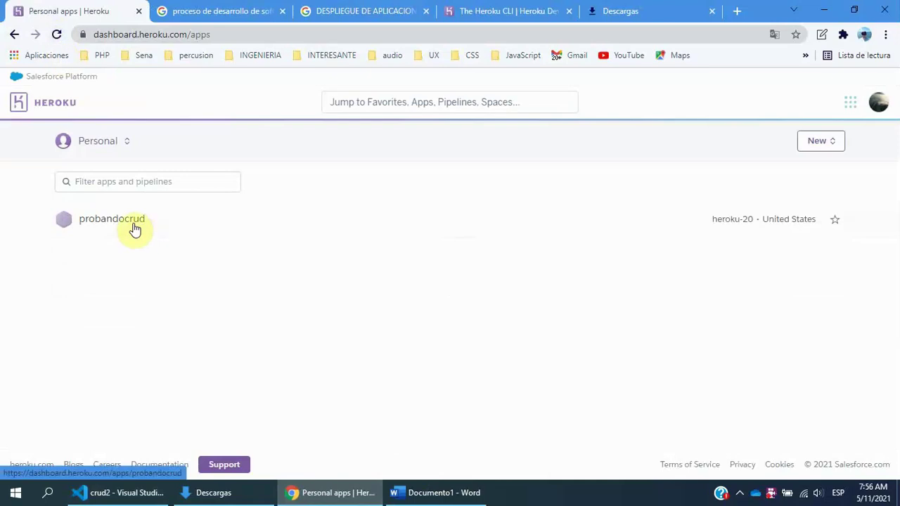
- Return to Visual Studio Code, clear the terminal and stage all project files with git add
left_click(116, 496)
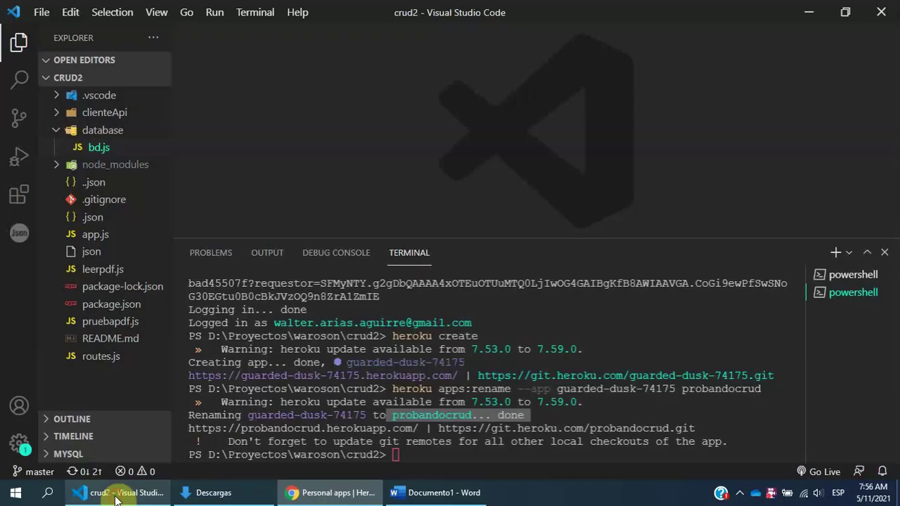
left_click(416, 455)
type("cls")
key("Return")
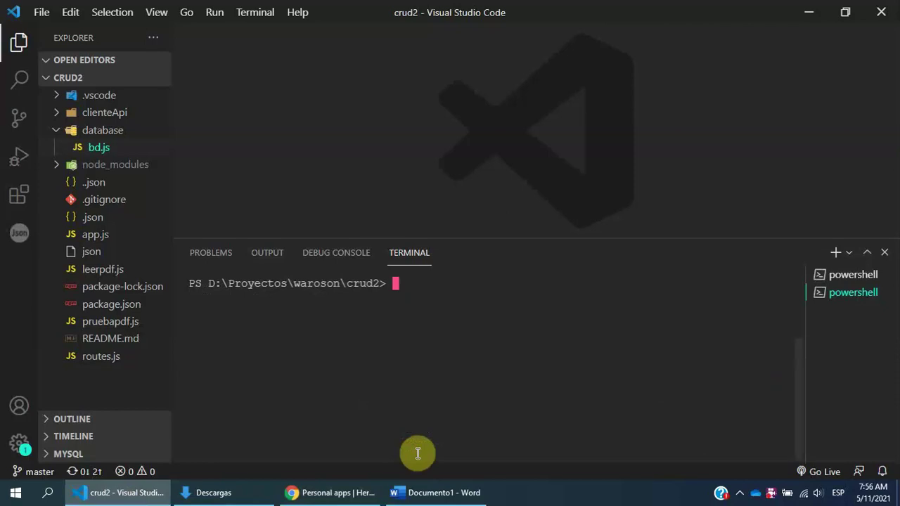
type("git add .")
key("Return")
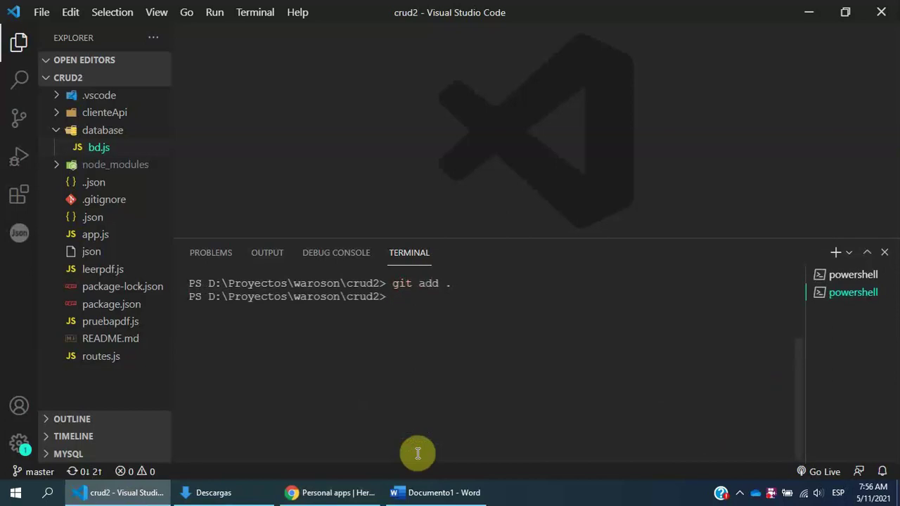
- Run git commit on the crud2 project with the message "deploy en heroku"
key("Up")
key("BackSpace")
key("BackSpace")
key("BackSpace")
key("BackSpace")
key("BackSpace")
type("commit")
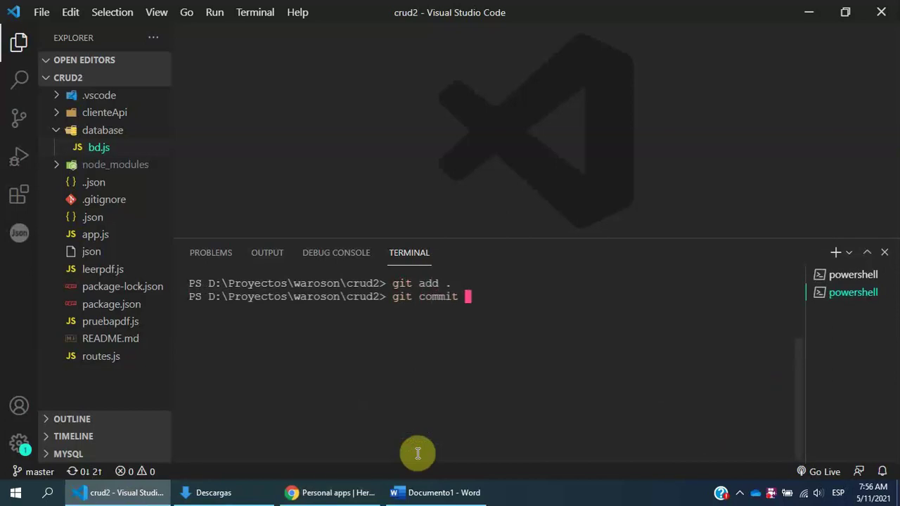
type(" -m \"\"")
key("Left")
type("deploy en heroku")
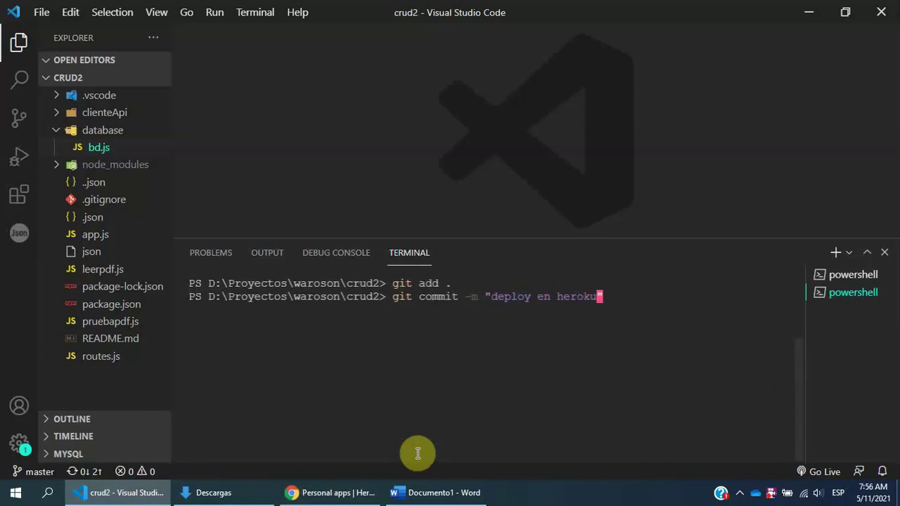
key("Right")
key("Return")
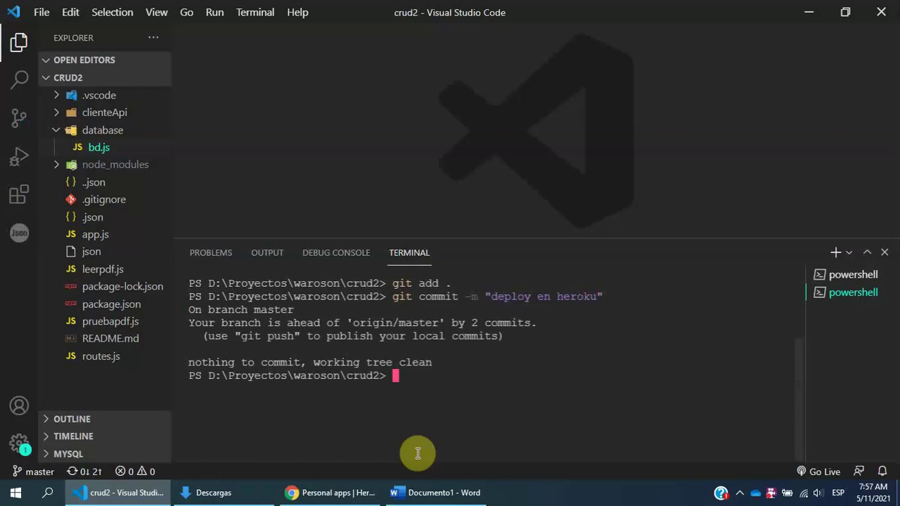
- List the project's git remotes with git remote -v and examine the origin and heroku entries
type("git remote -v")
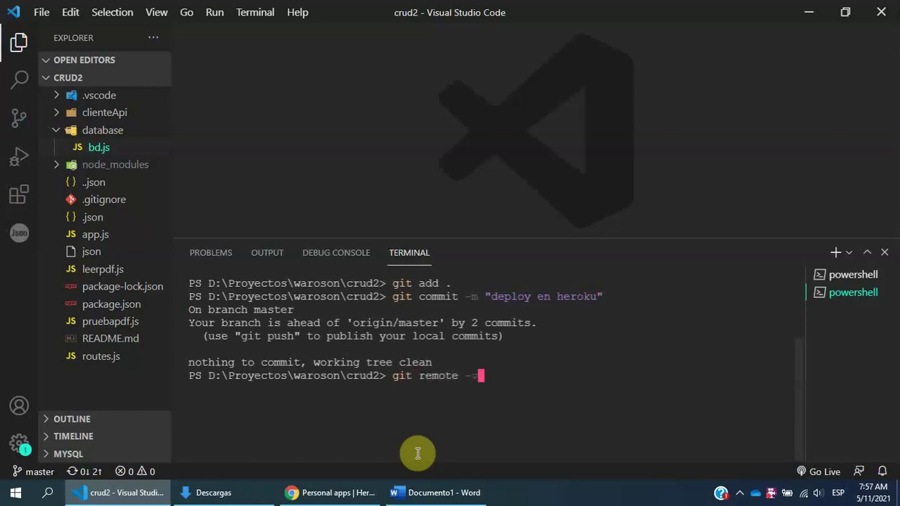
key("Return")
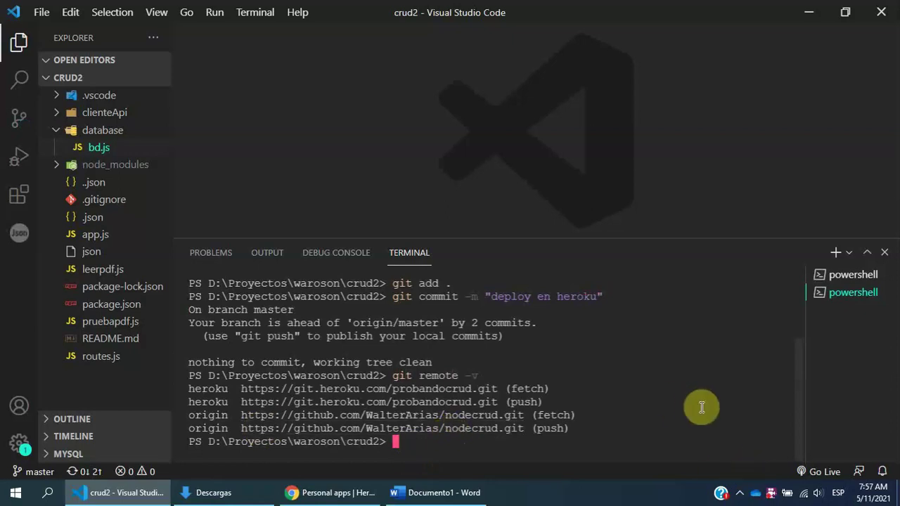
left_click_drag(588, 431, 190, 416)
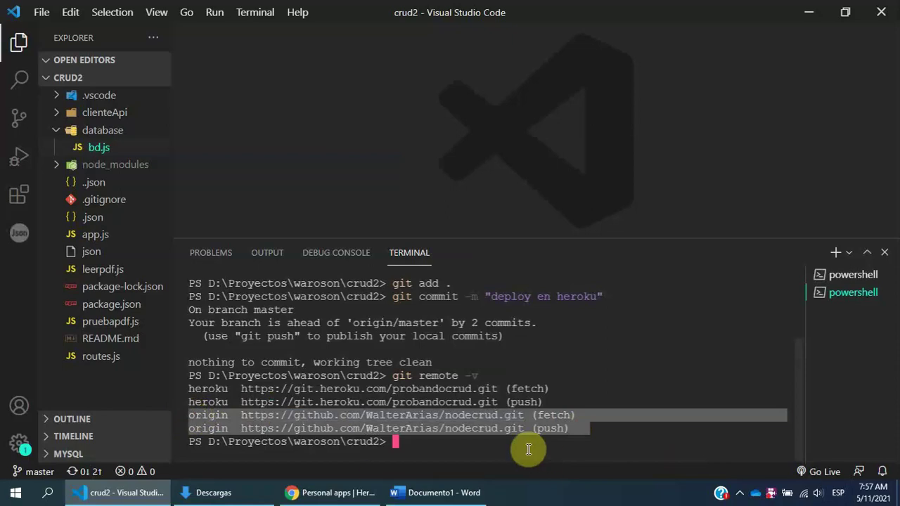
left_click(568, 398)
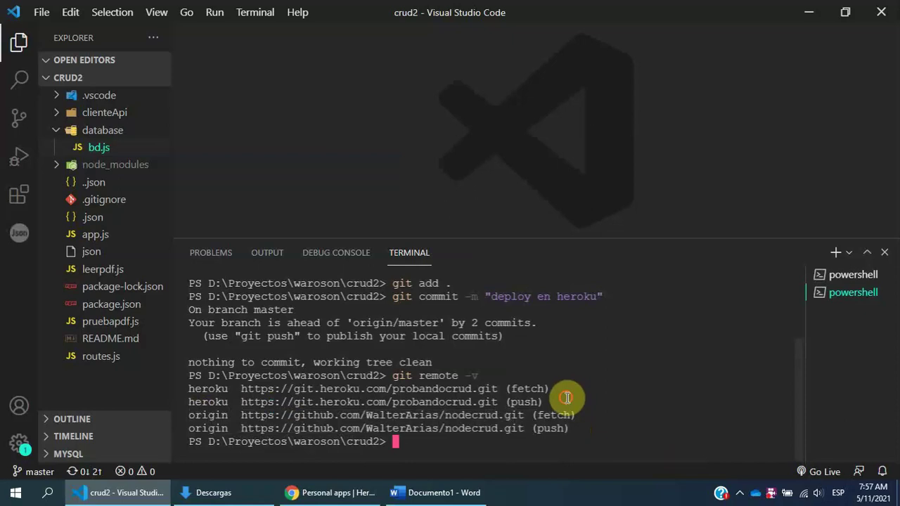
left_click_drag(568, 398, 195, 390)
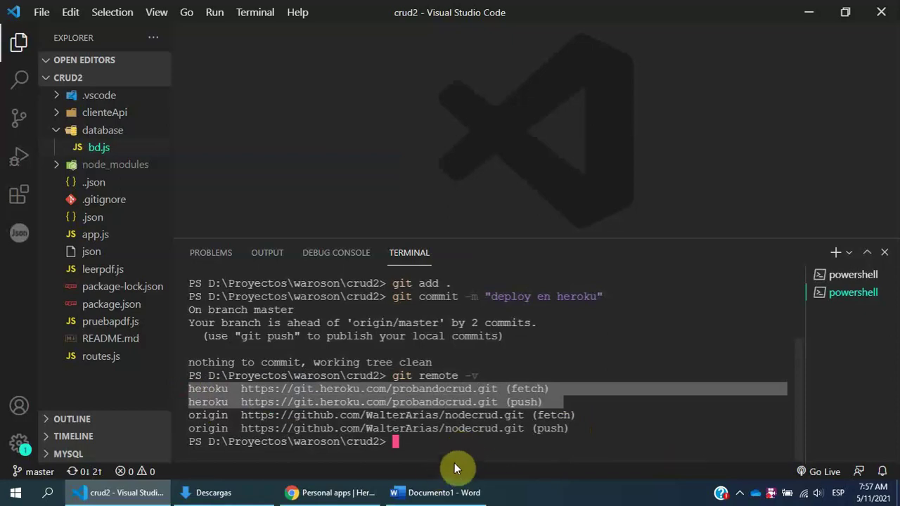
- Clear the git output from the terminal
left_click(406, 443)
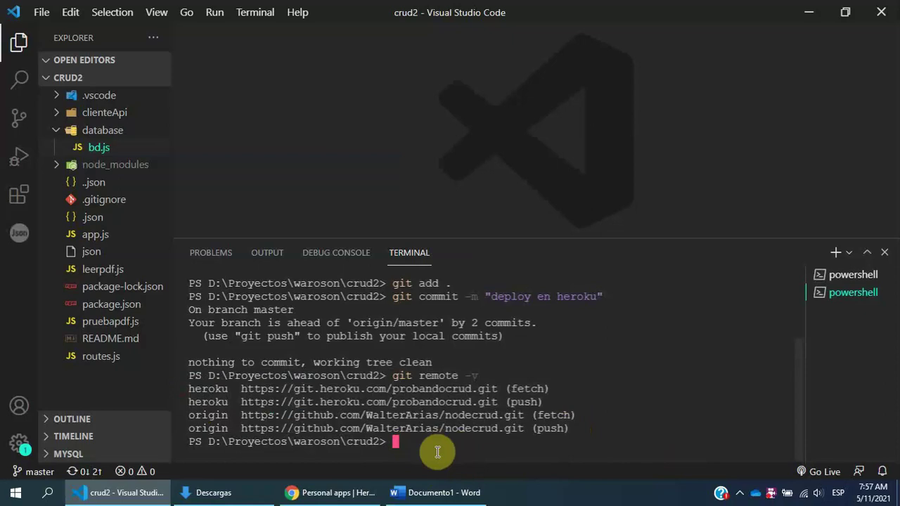
type("ls")
key("Return")
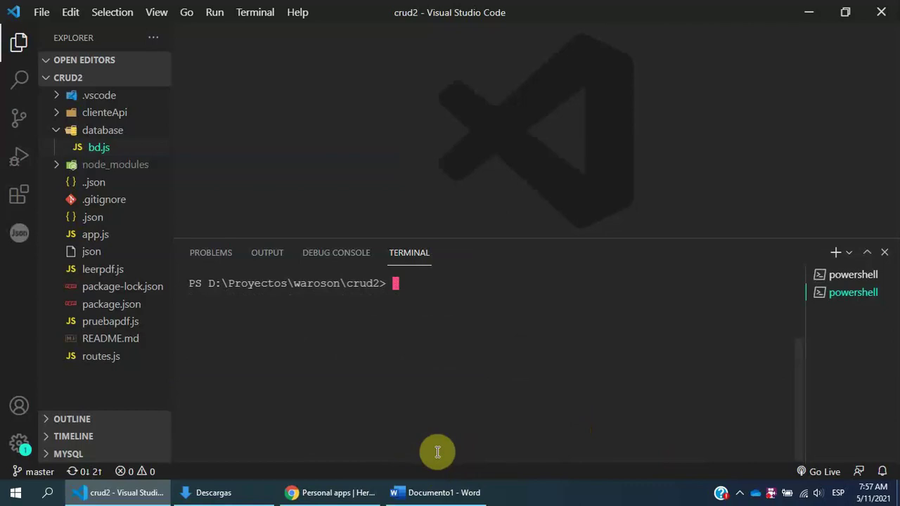
- Deploy the project by recalling and running git push heroku master from the command history
key("Up")
key("Up")
key("Up")
key("Up")
key("Up")
key("Up")
key("Up")
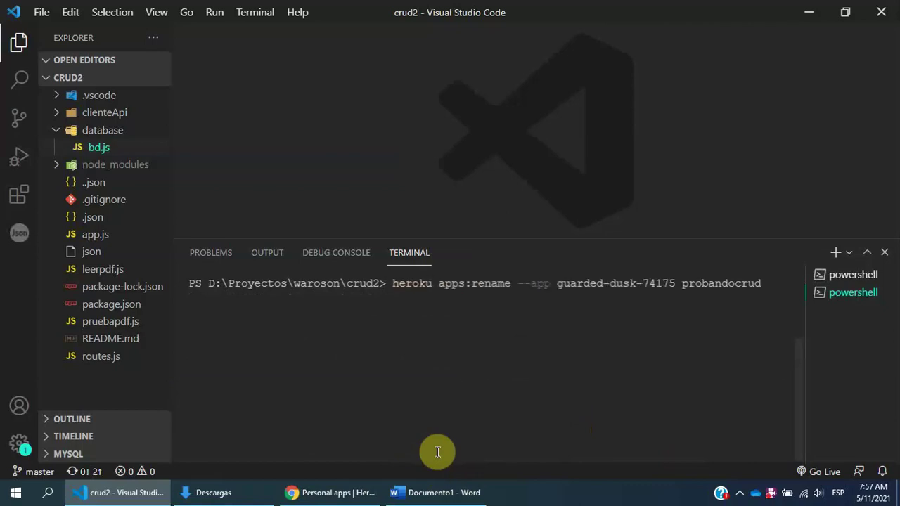
key("Up")
key("Up")
key("Up")
key("Up")
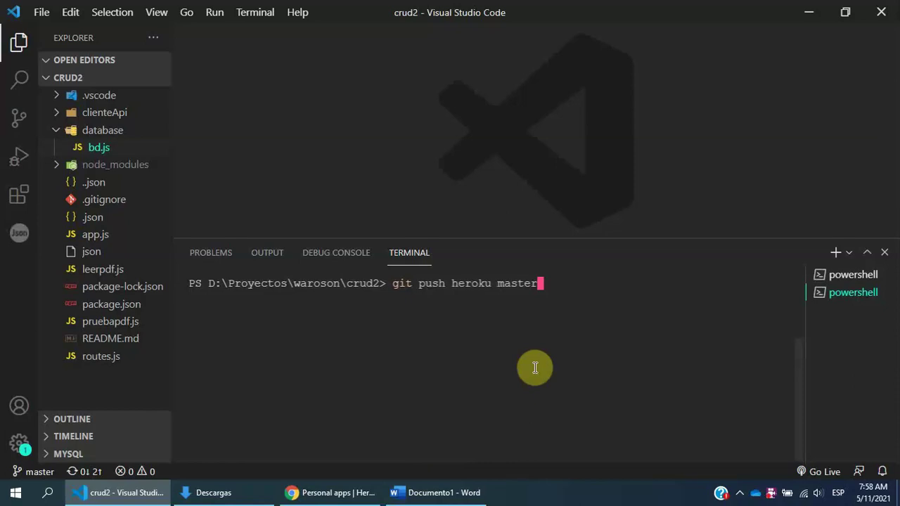
key("Return")
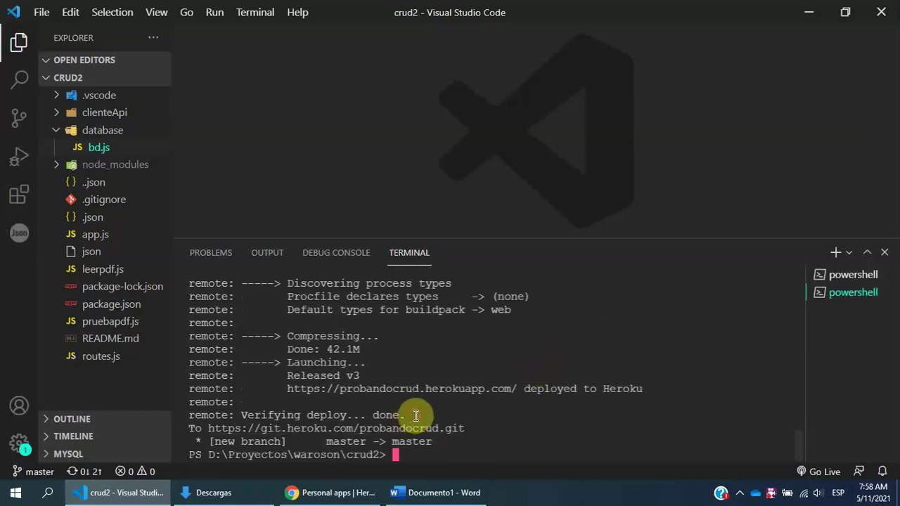
- Check the deploy verification line in the terminal and reload the Heroku dashboard in Chrome to inspect the probandocrud app
left_click_drag(411, 415, 191, 413)
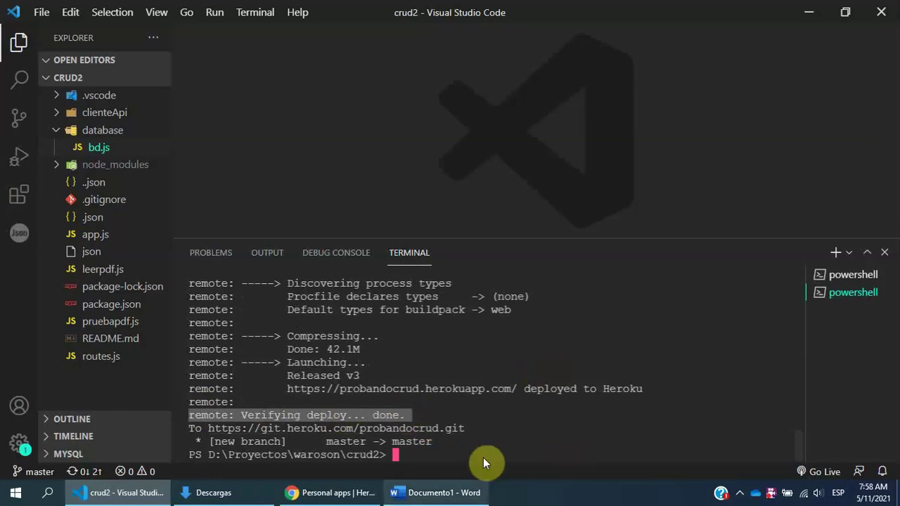
left_click(332, 492)
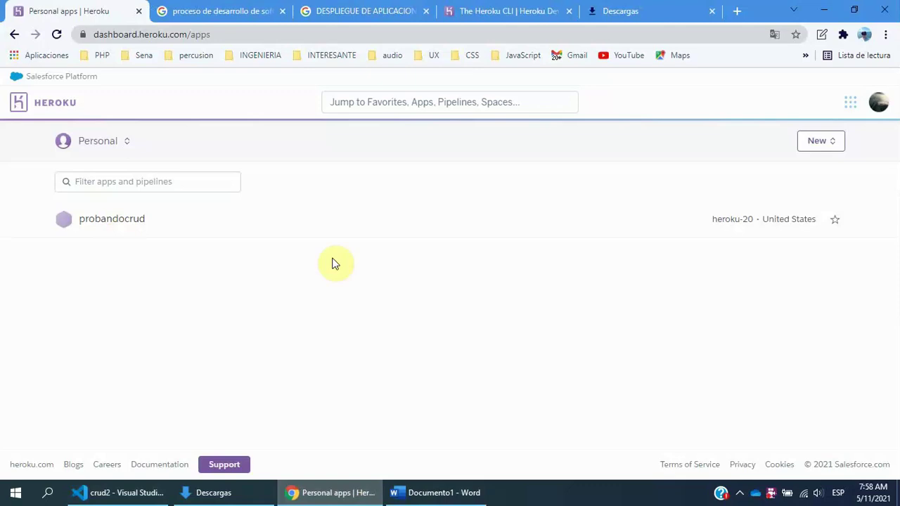
left_click(57, 35)
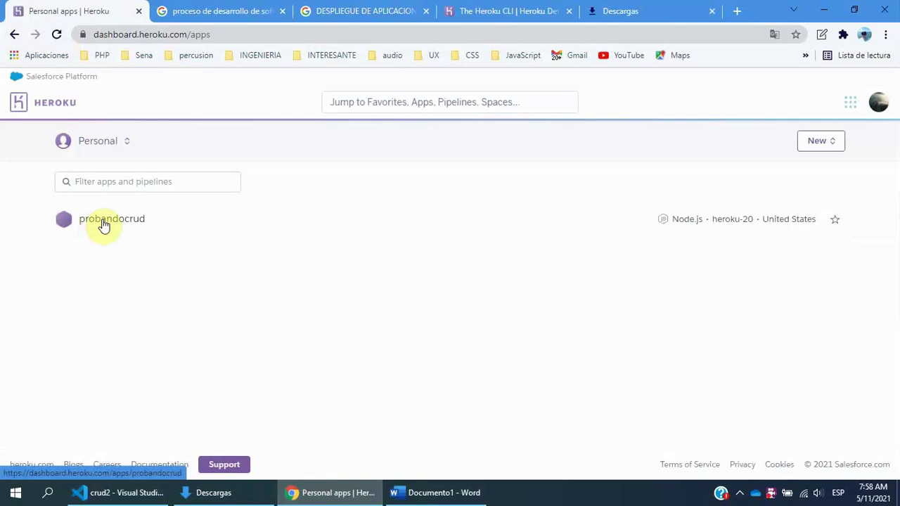
- Open the probandocrud app from the Heroku apps list and look through its overview page
mouse_move(67, 226)
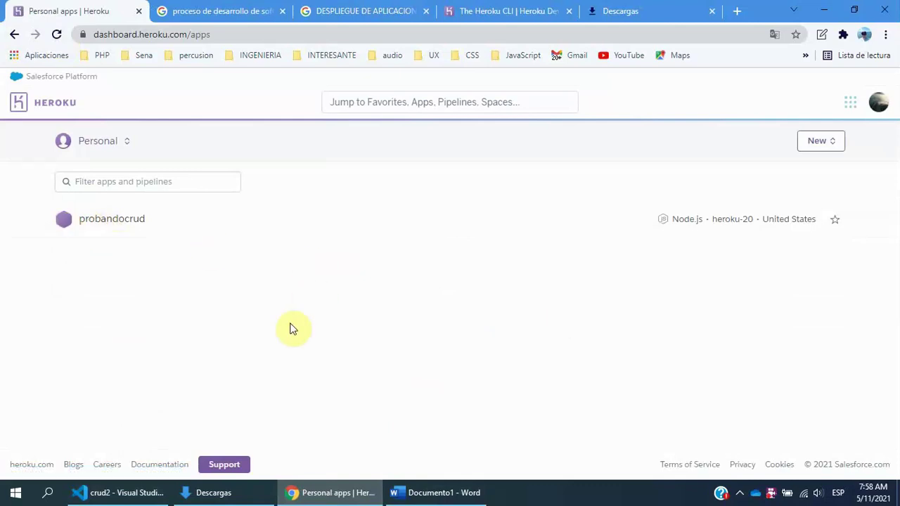
left_click(132, 224)
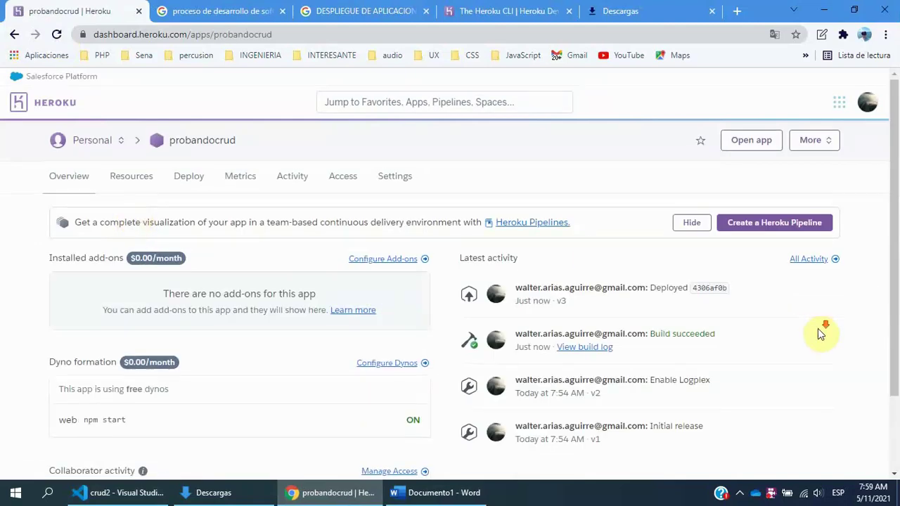
scroll(817, 332, "down", 2)
scroll(569, 414, "up", 2)
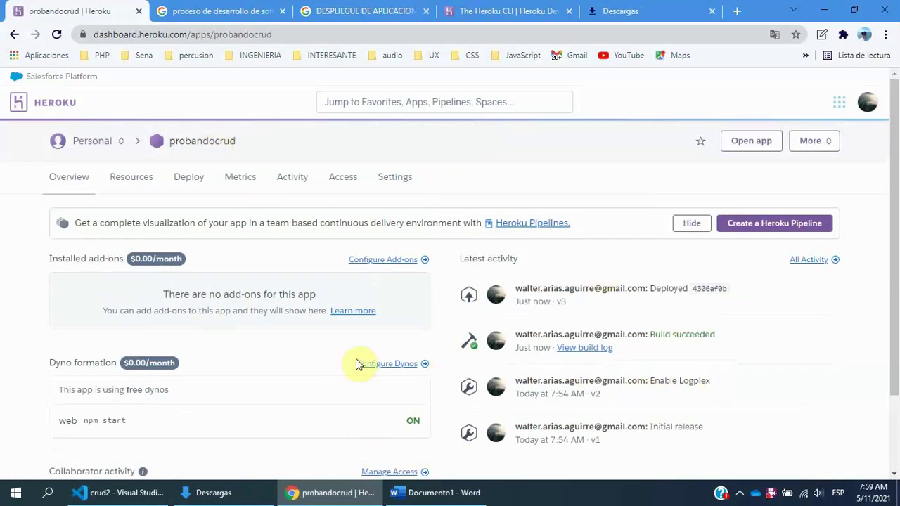
scroll(237, 338, "down", 1)
scroll(238, 338, "down", 2)
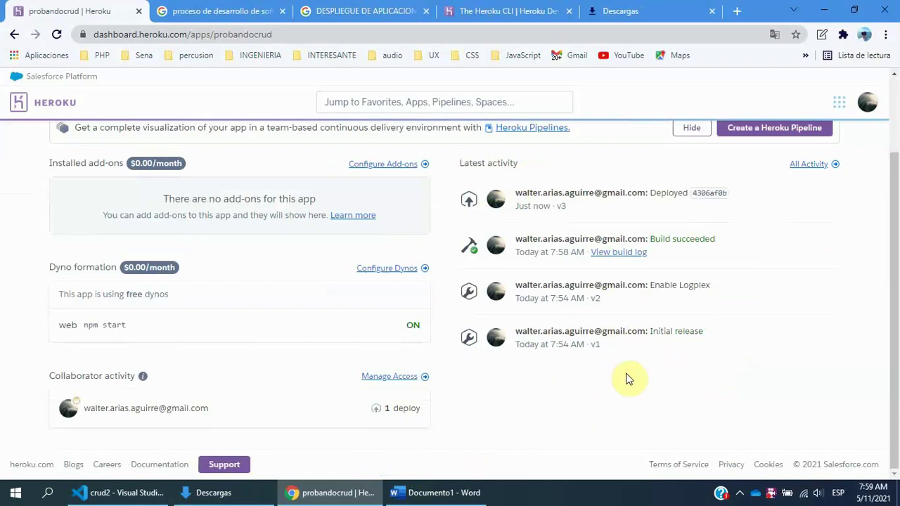
- Examine the app's latest activity entries in order, from the initial release through Logplex and the build to the deployment
left_click_drag(617, 348, 498, 333)
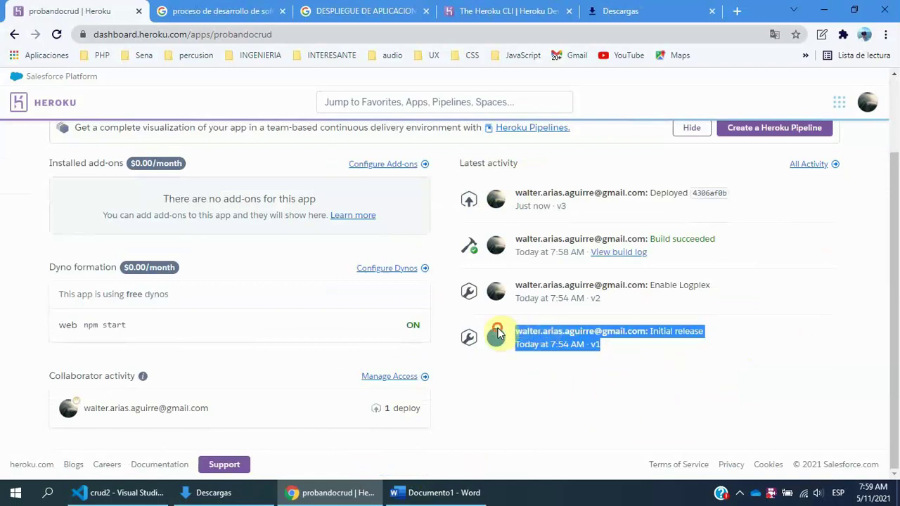
left_click_drag(616, 306, 494, 291)
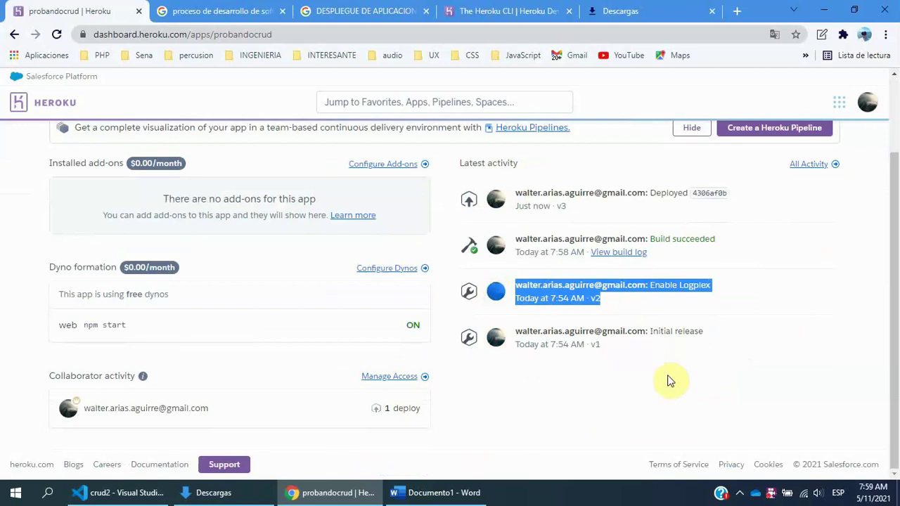
left_click_drag(660, 256, 517, 245)
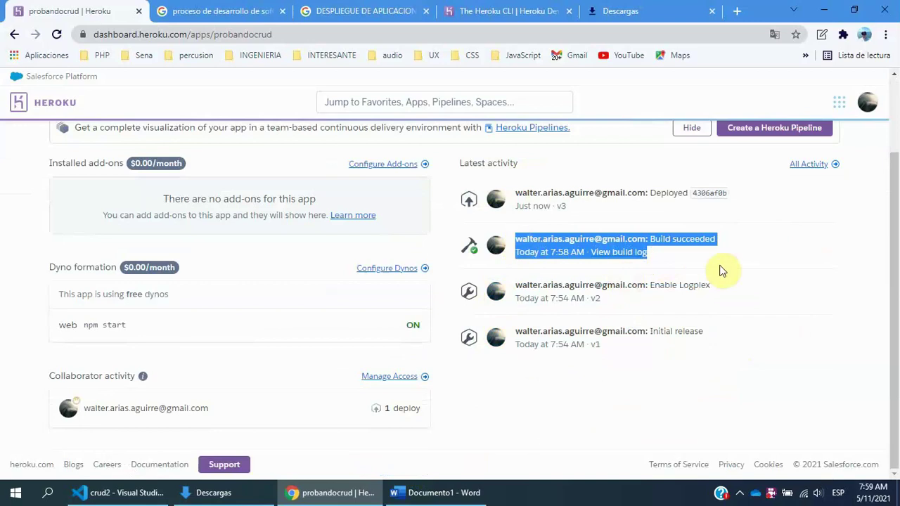
left_click(673, 211)
left_click_drag(628, 211, 514, 193)
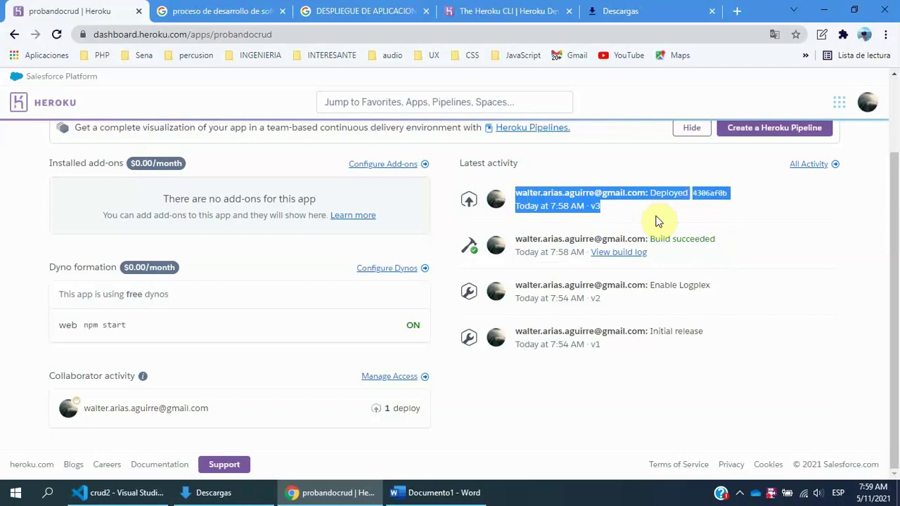
left_click(680, 209)
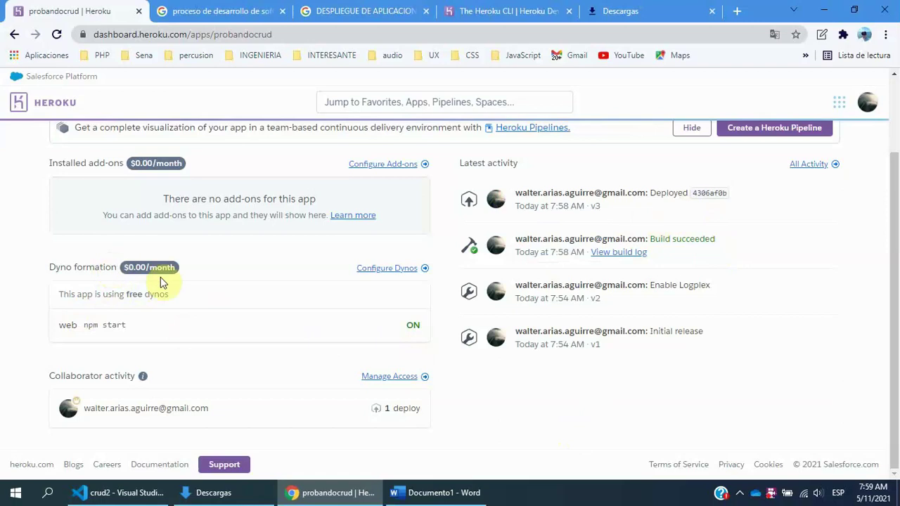
- Check the estimated monthly cost of the dyno formation and the installed add-ons message
mouse_move(177, 271)
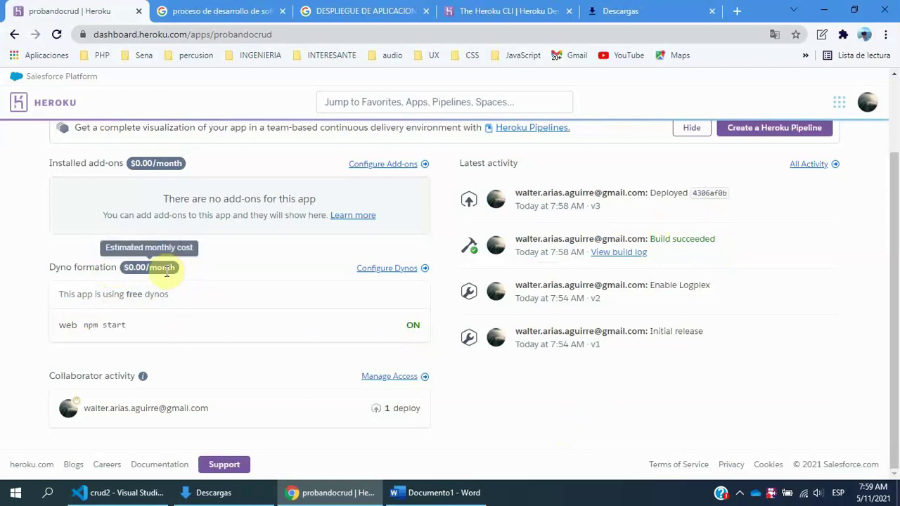
scroll(281, 309, "up", 1)
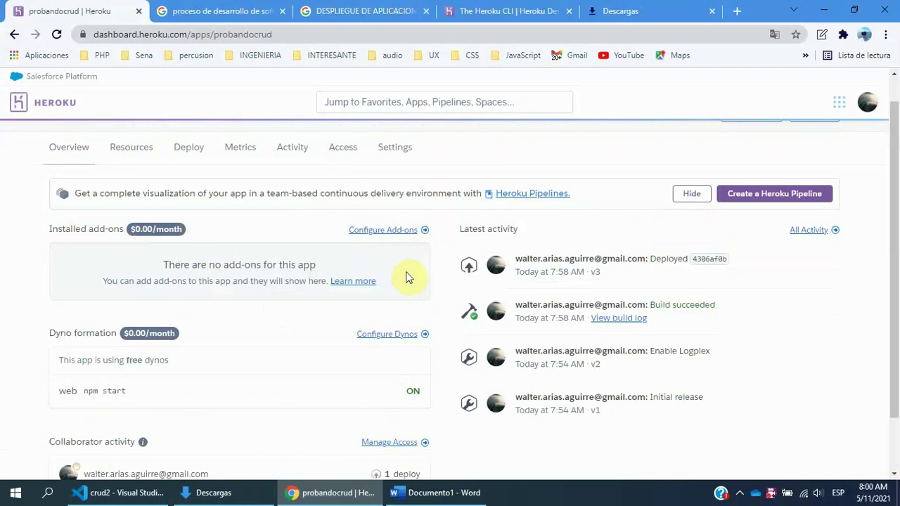
left_click_drag(316, 265, 166, 268)
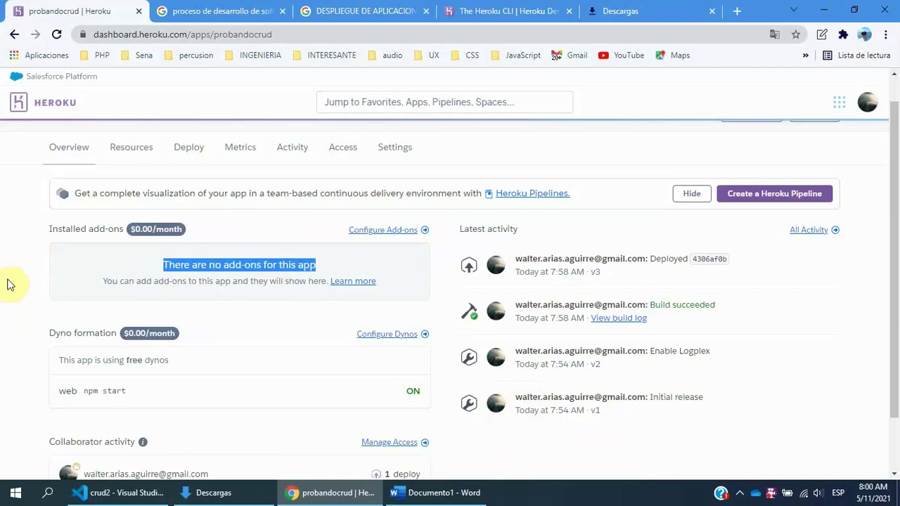
- Switch to Visual Studio Code and recall the git push heroku master command at the terminal prompt without running it
mouse_move(116, 492)
left_click(173, 422)
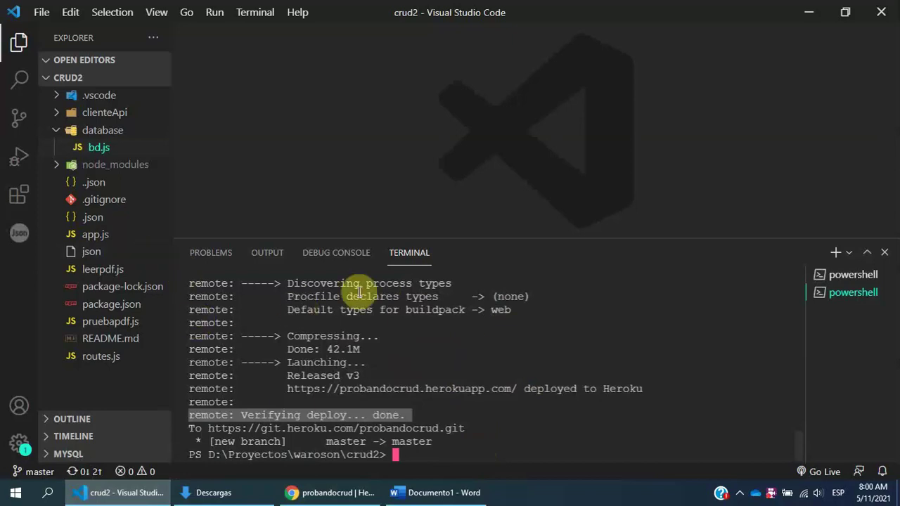
key("Up")
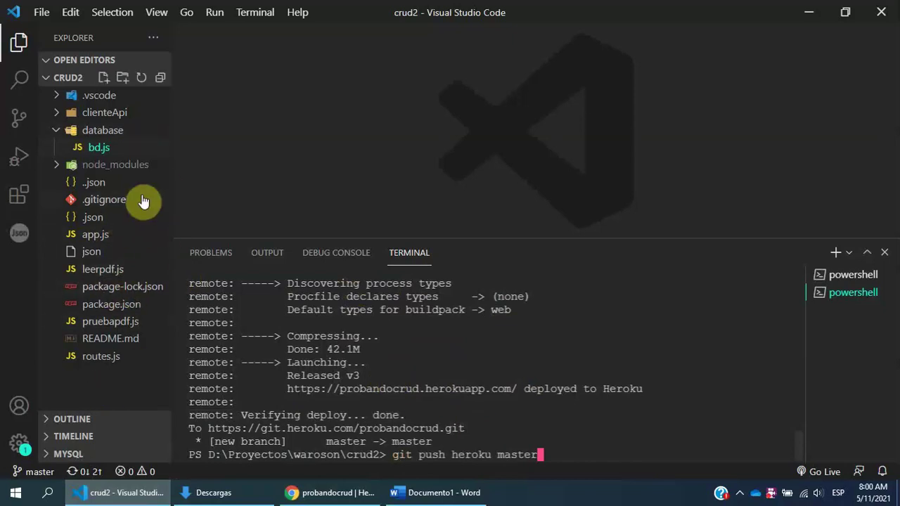
- Open package.json, close the terminal and examine the start entry in the scripts block
left_click(139, 309)
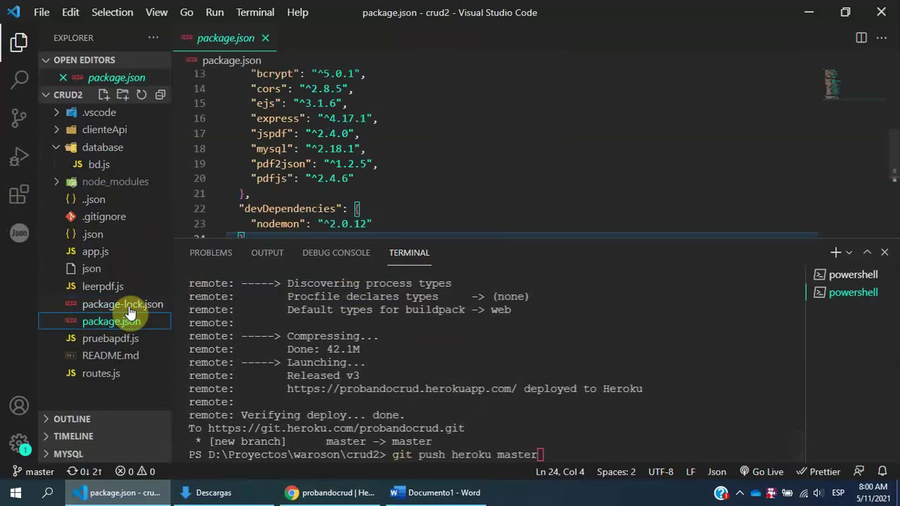
left_click(885, 252)
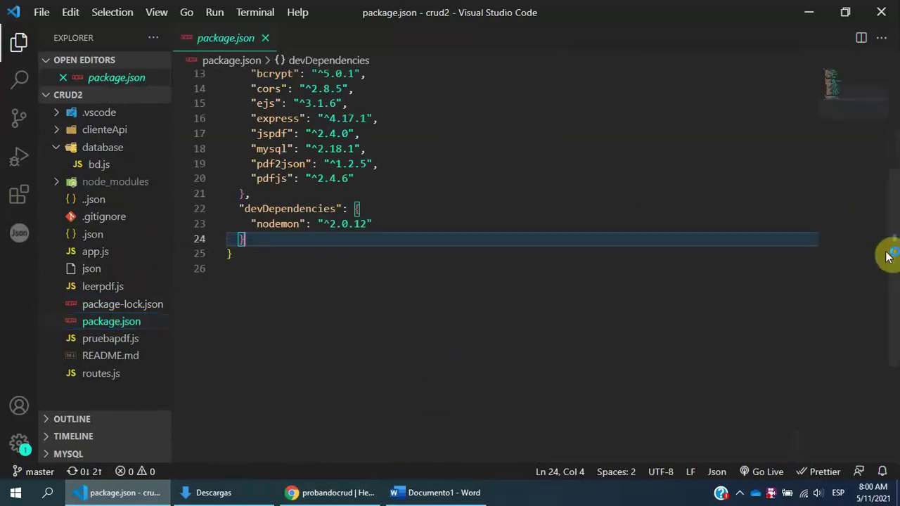
scroll(337, 340, "up", 4)
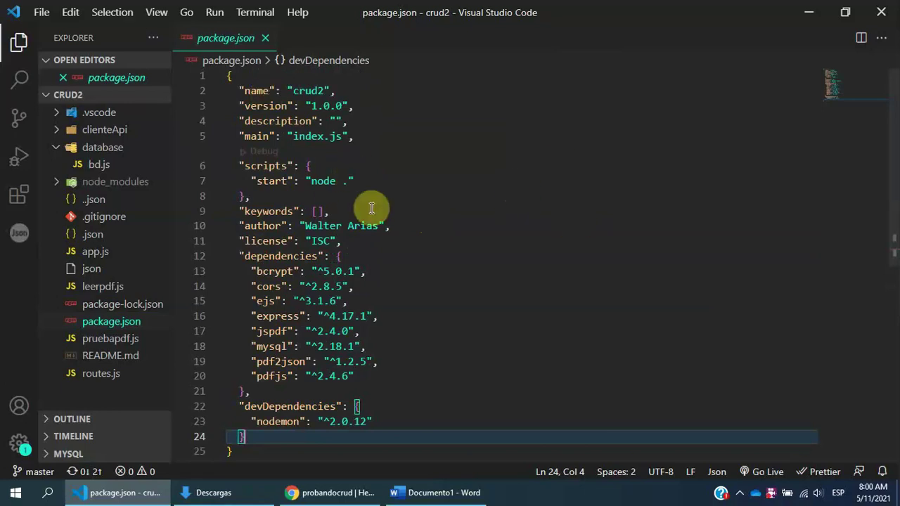
left_click_drag(264, 195, 233, 168)
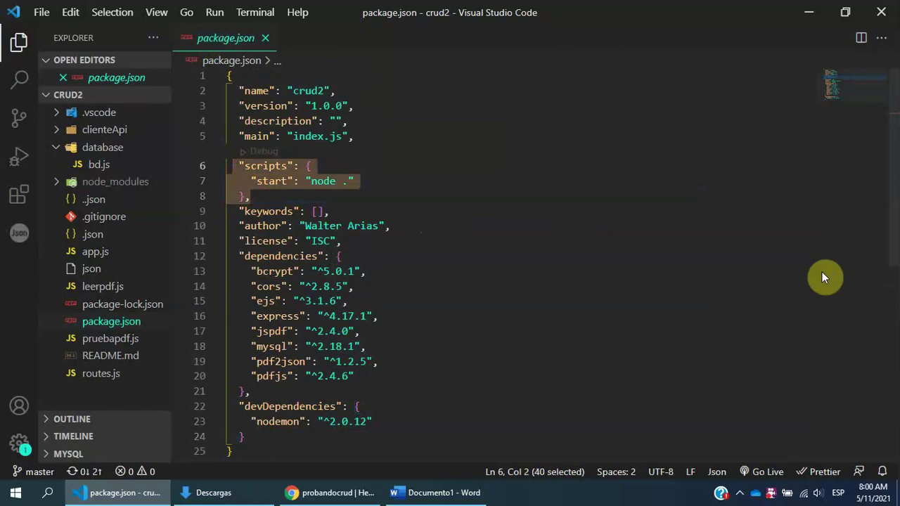
left_click(368, 182)
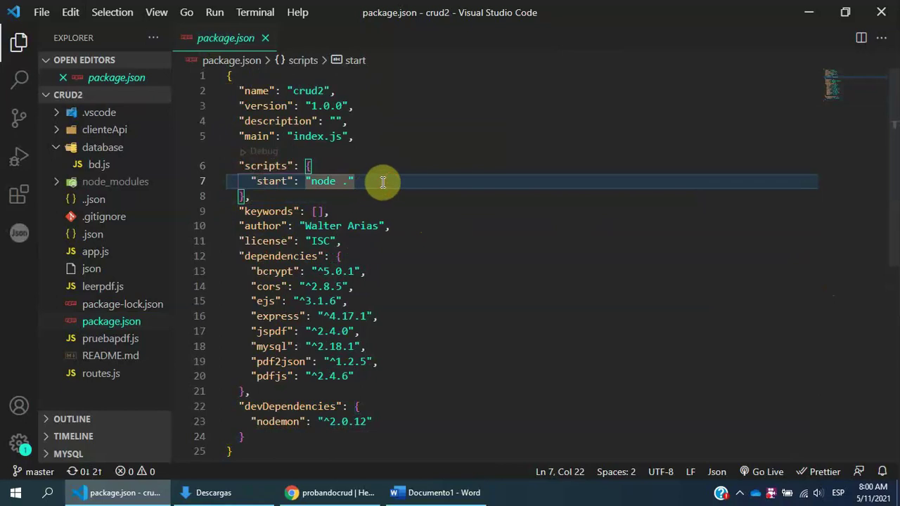
left_click_drag(383, 182, 253, 182)
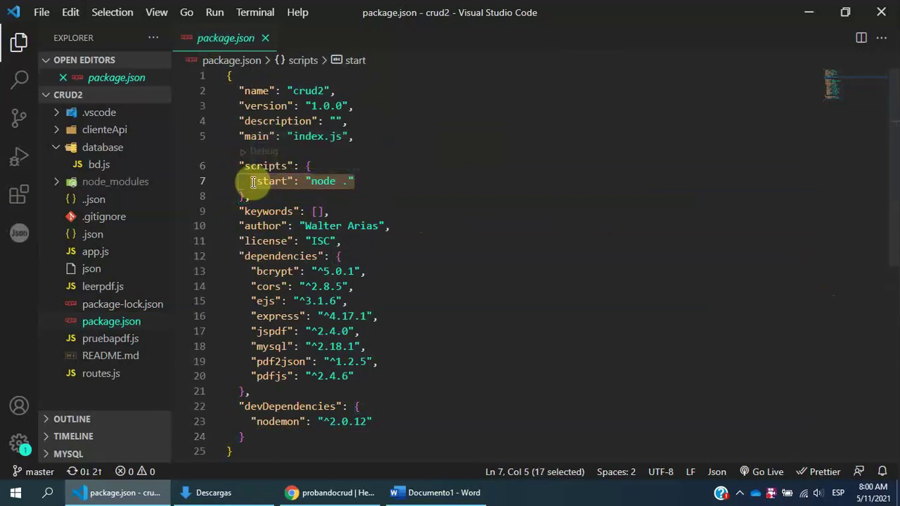
mouse_move(291, 180)
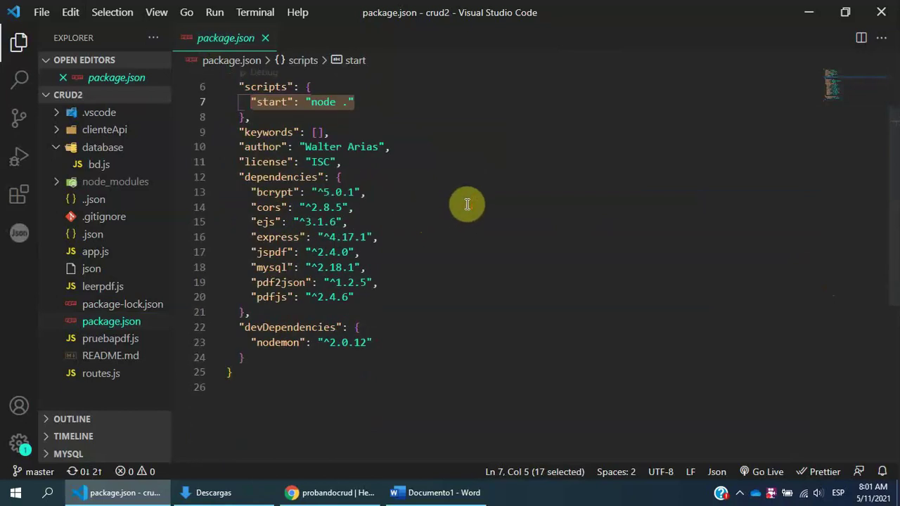
- Compare the dependencies block with the nodemon entry under devDependencies in package.json
left_click(372, 328)
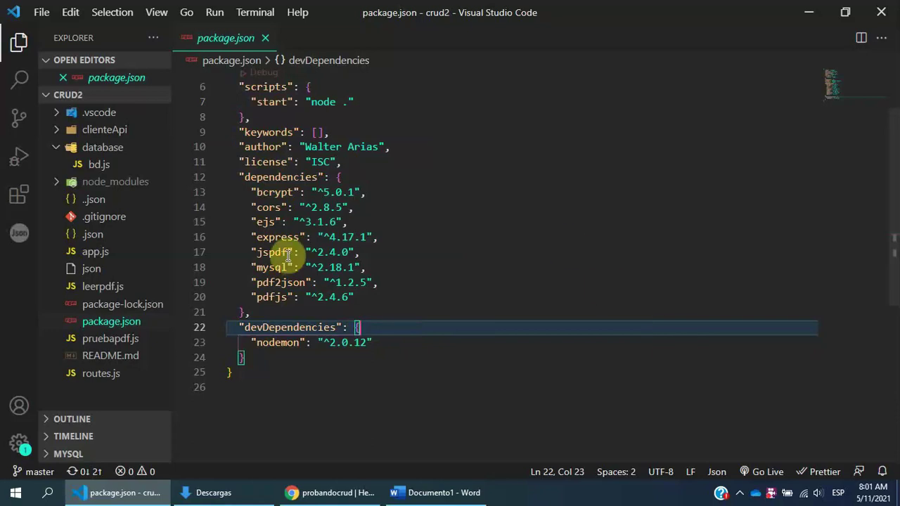
left_click_drag(356, 298, 241, 206)
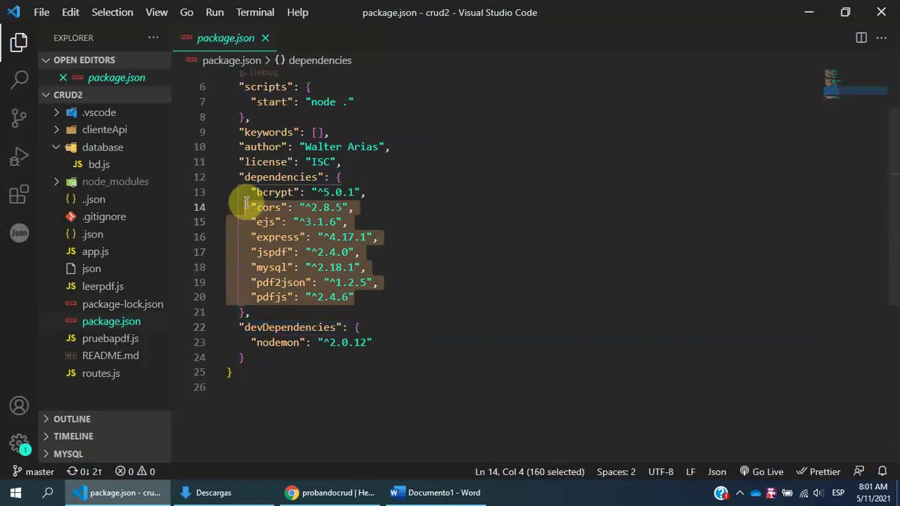
left_click(381, 343)
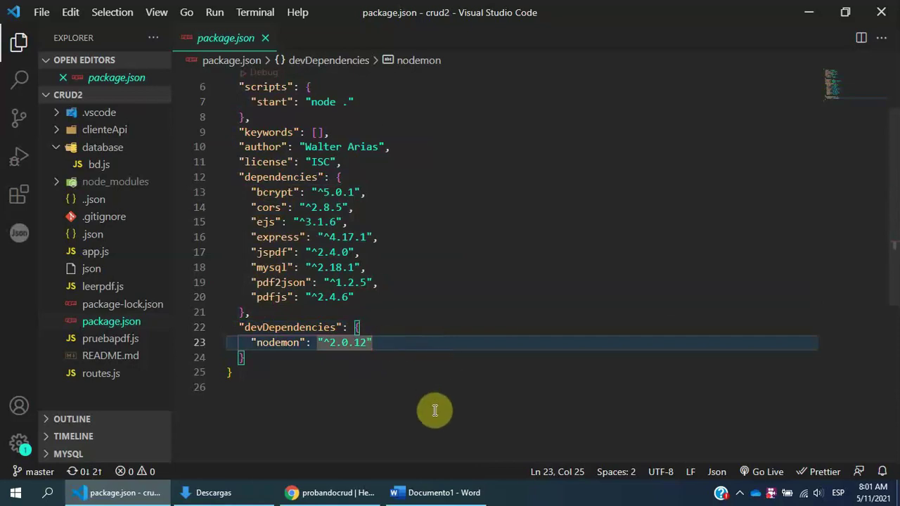
mouse_move(324, 496)
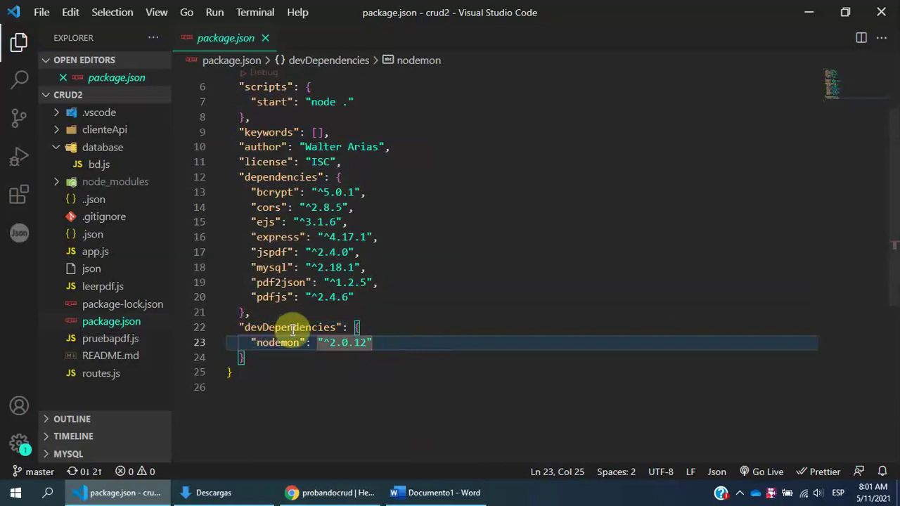
left_click(344, 177)
left_click_drag(355, 297, 252, 221)
left_click(351, 177)
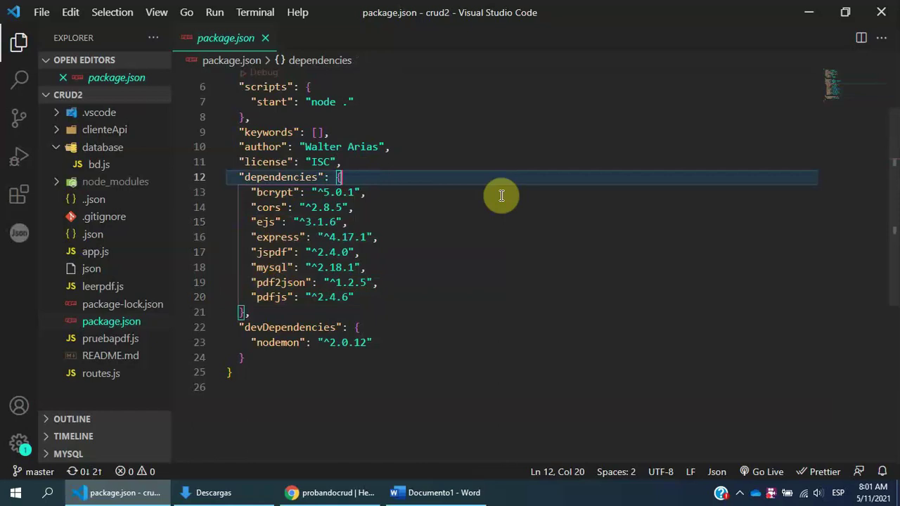
left_click(371, 328)
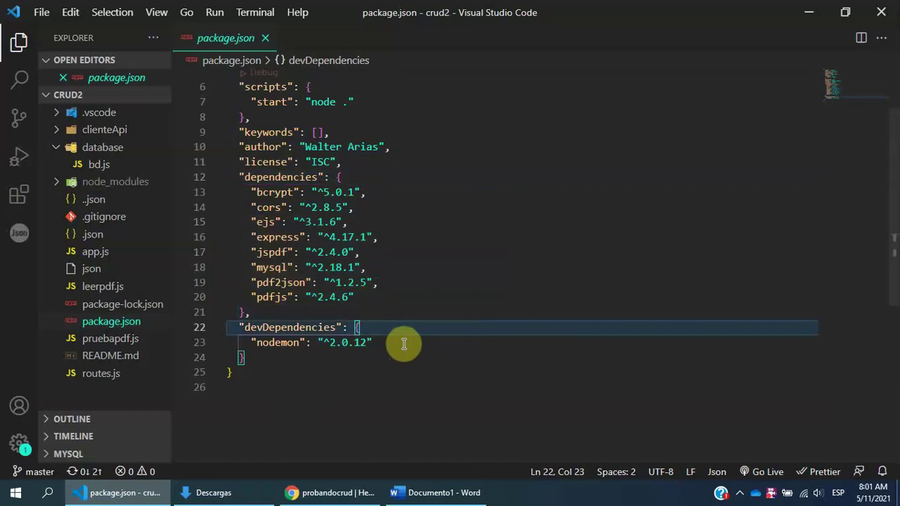
- Start a new PowerShell terminal and recall git push heroku master at its prompt without running it
key("ctrl+shift+grave")
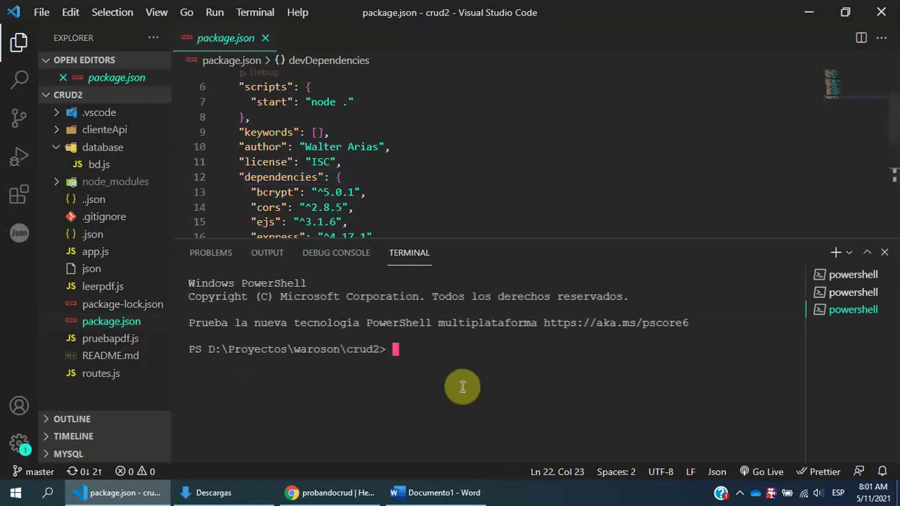
key("Up")
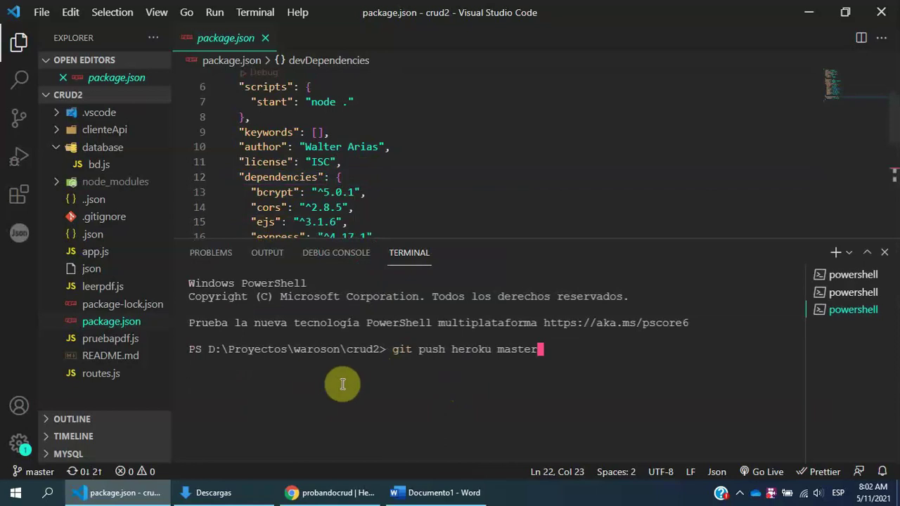
- Switch to Chrome, open the deployed probandocrud app from its Heroku overview, and examine its web address and page message
left_click(332, 493)
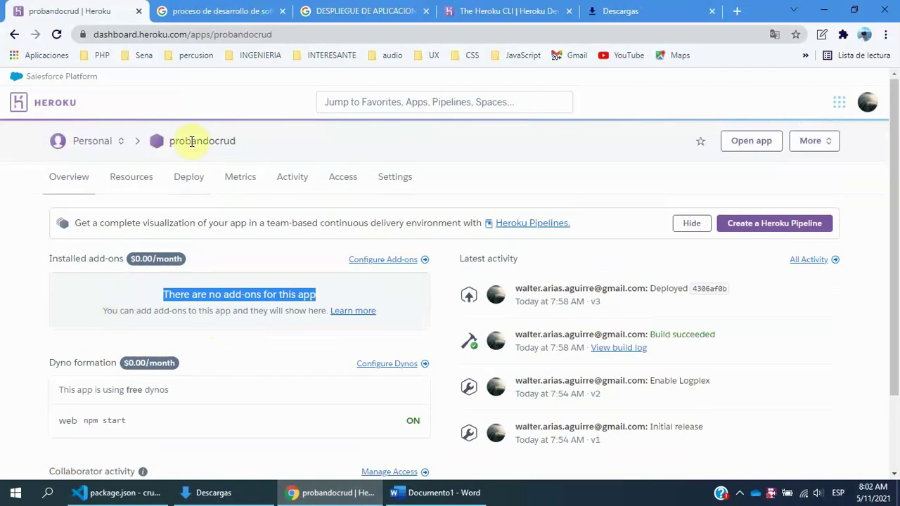
left_click(748, 146)
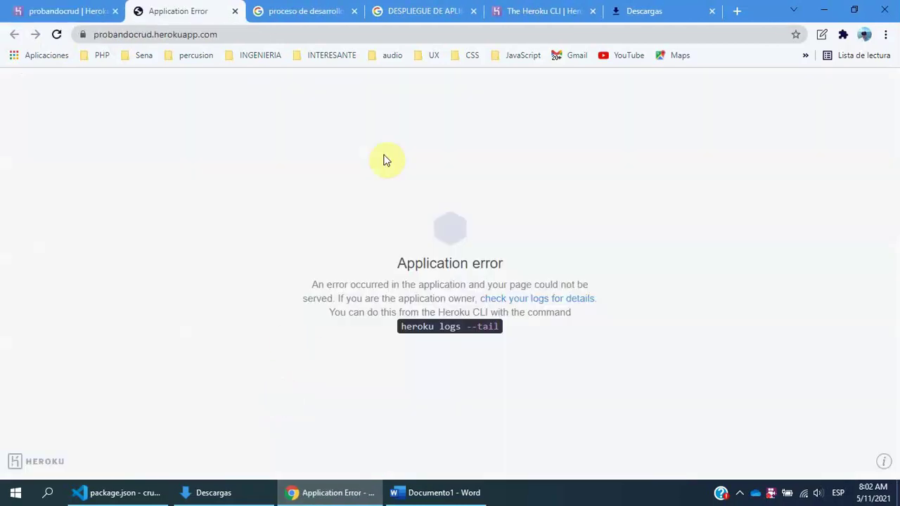
left_click(246, 36)
double_click(191, 35)
left_click_drag(190, 41, 81, 35)
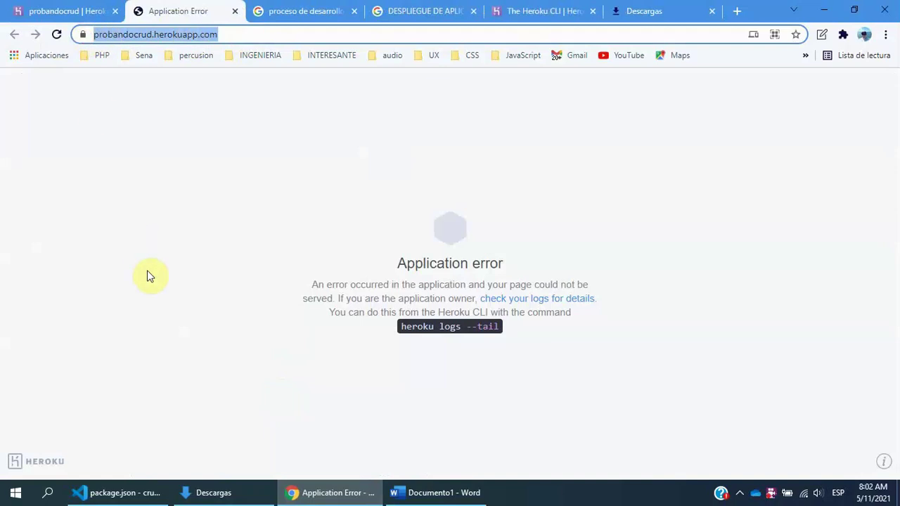
left_click_drag(522, 284, 369, 266)
left_click_drag(569, 262, 391, 267)
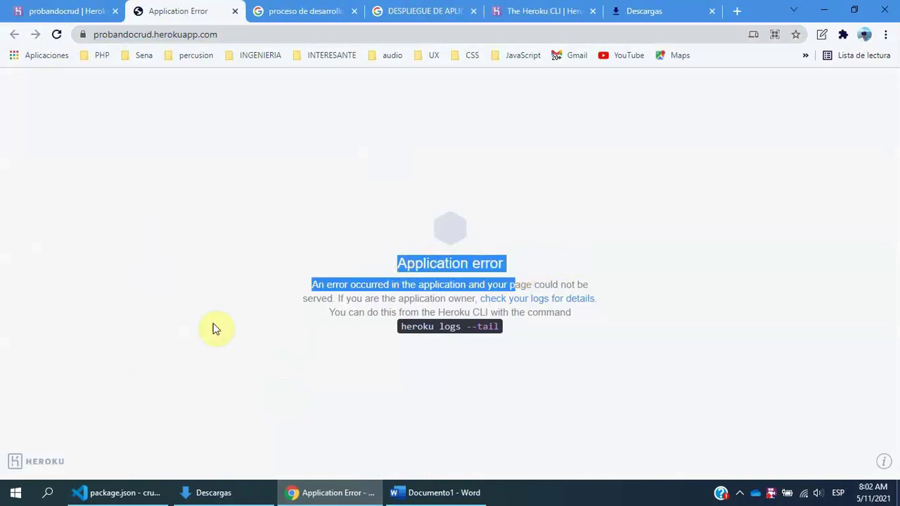